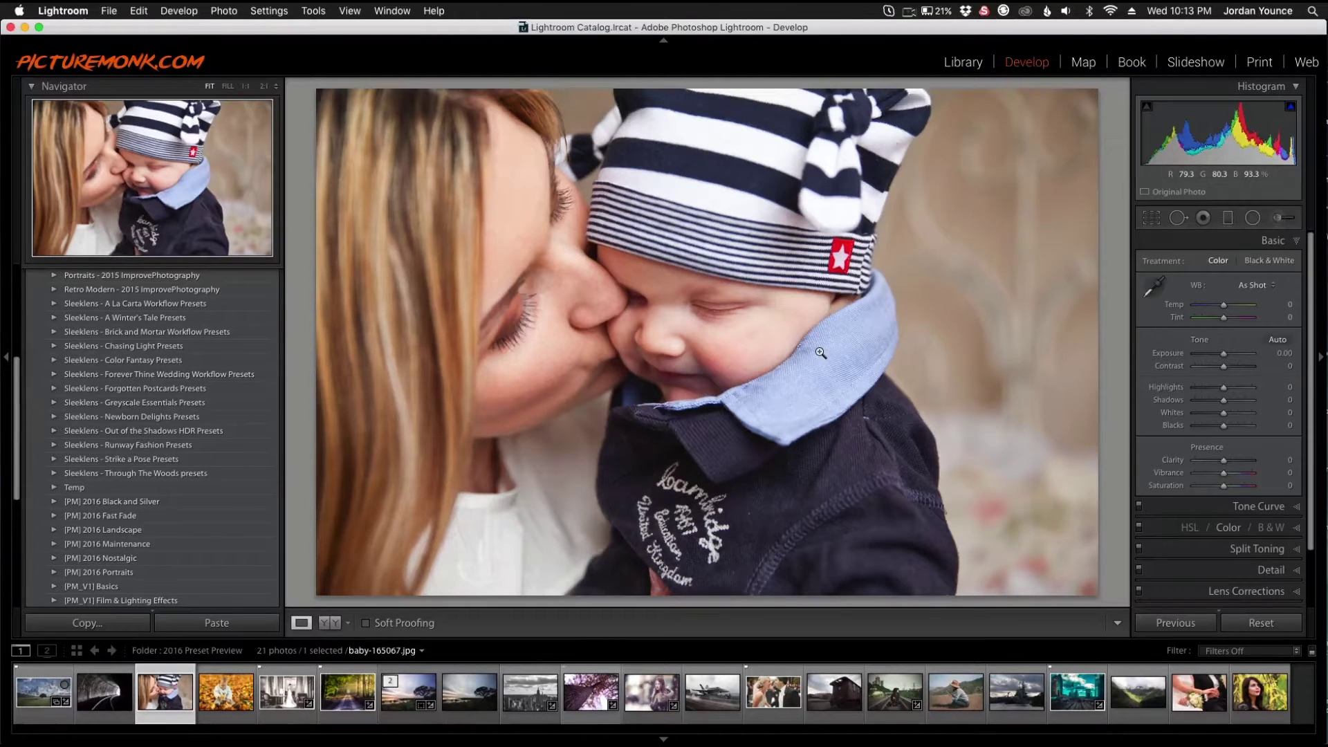
# Bring up the Sleeklens - Complete LR Collection-2 folder from the Dock over Lightroom.
pyautogui.click(878, 743)
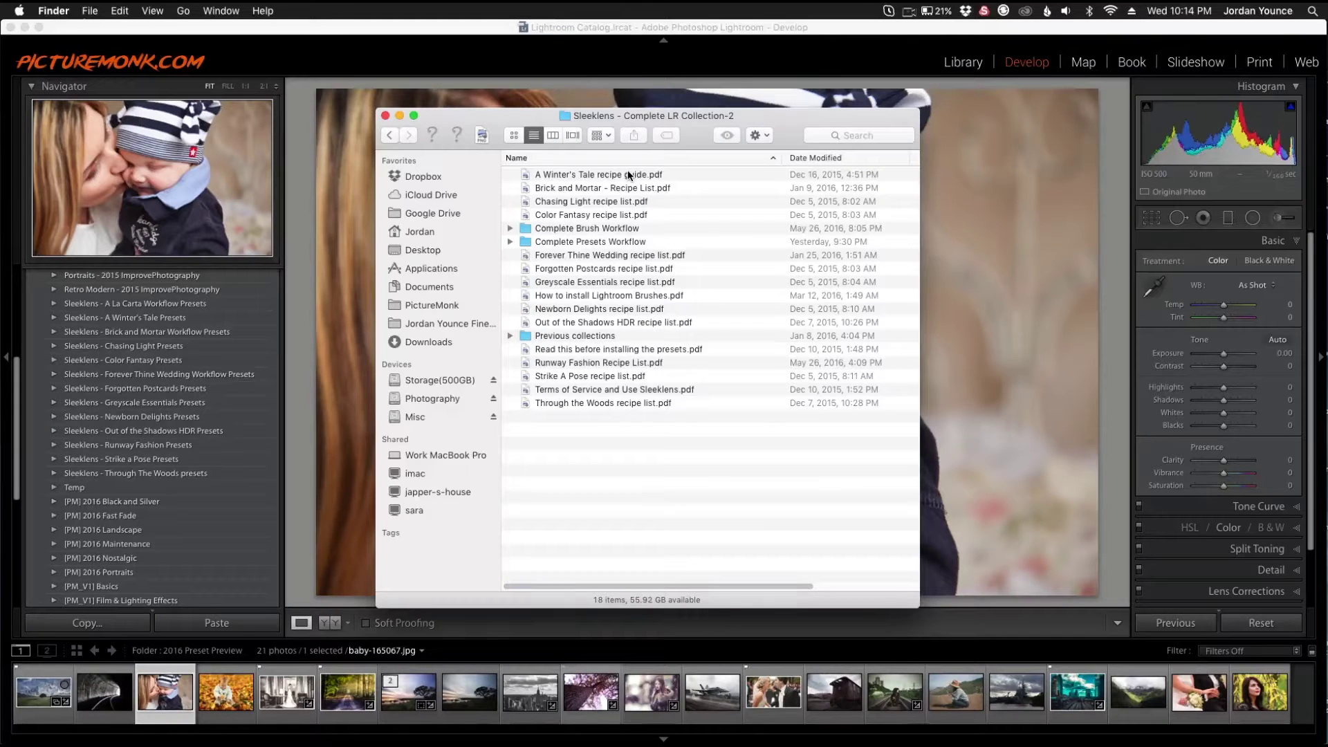
# Open Newborn Delights recipe list.pdf in Preview from the Sleeklens workflow folders.
pyautogui.click(604, 233)
pyautogui.click(609, 242)
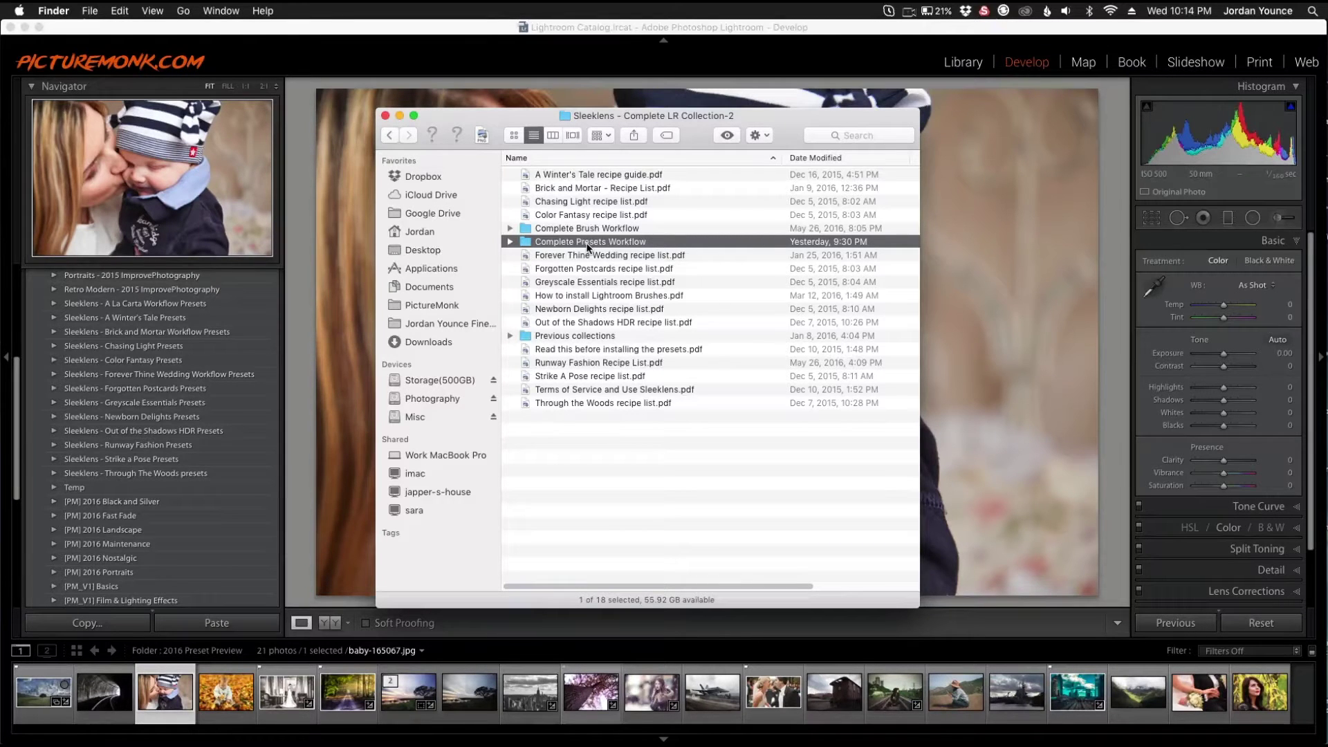
pyautogui.doubleClick(609, 309)
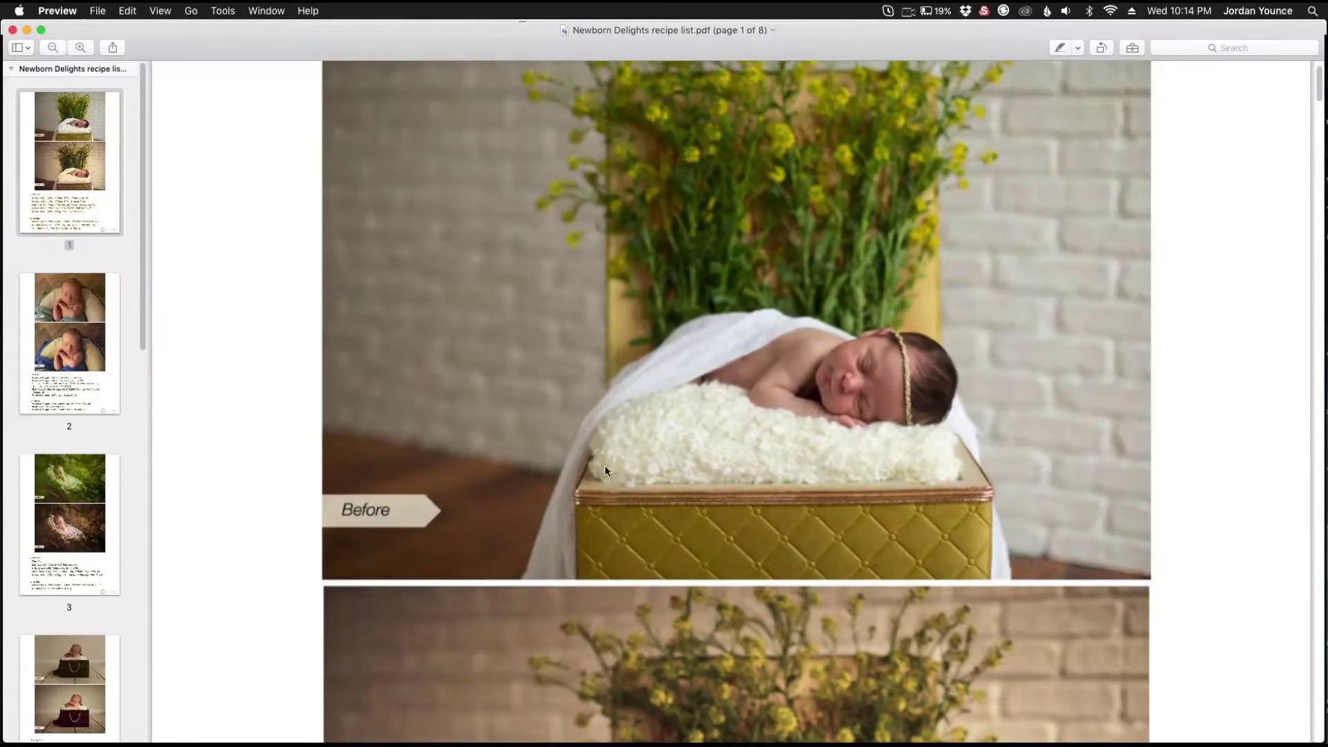
# Read through page 1 of the Newborn Delights recipe list.
pyautogui.scroll(-10, 627, 411)
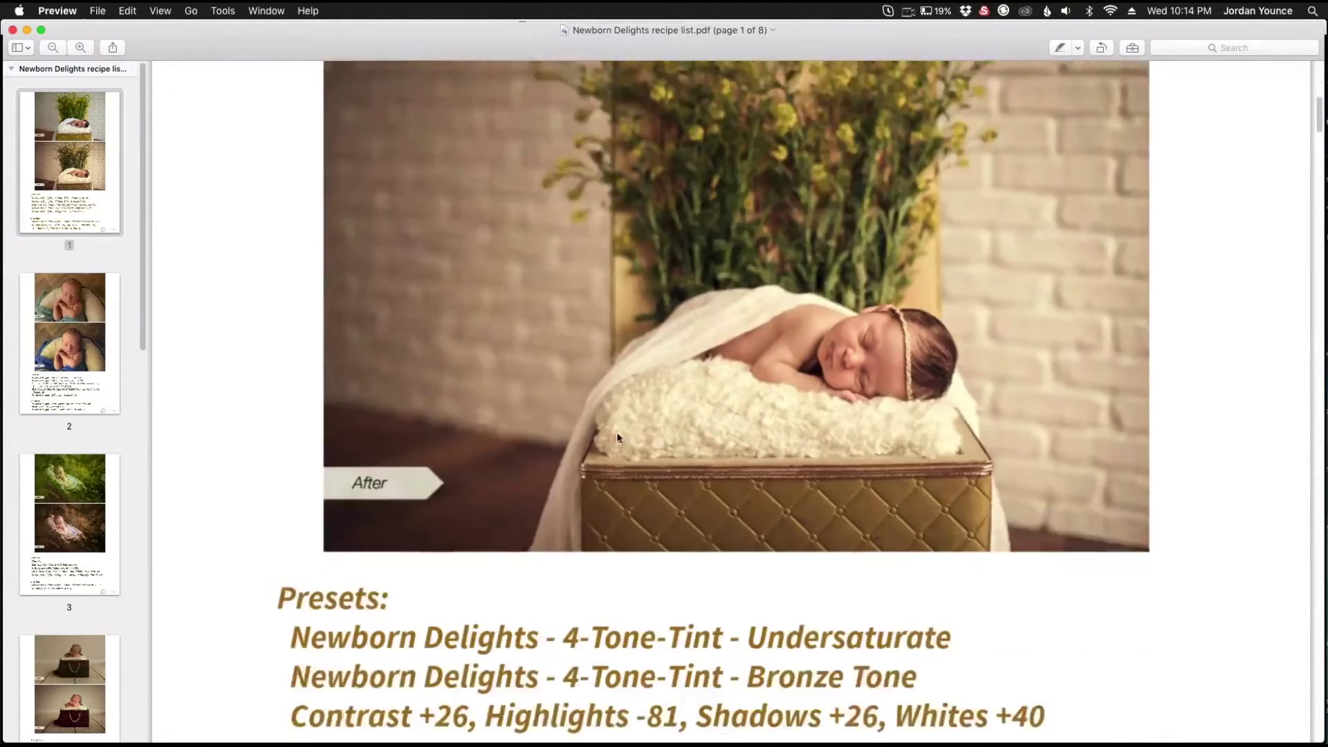
pyautogui.scroll(-3, 616, 436)
pyautogui.scroll(-2, 523, 460)
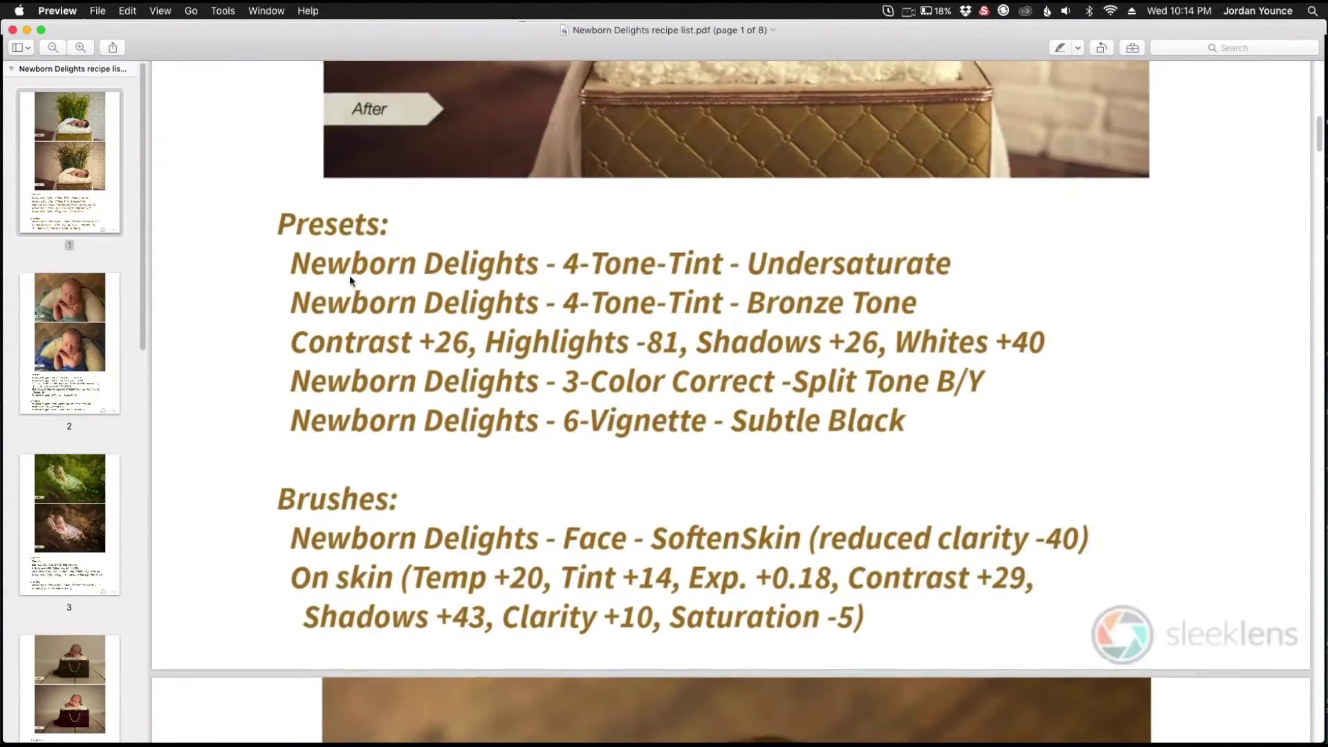
pyautogui.scroll(5, 697, 436)
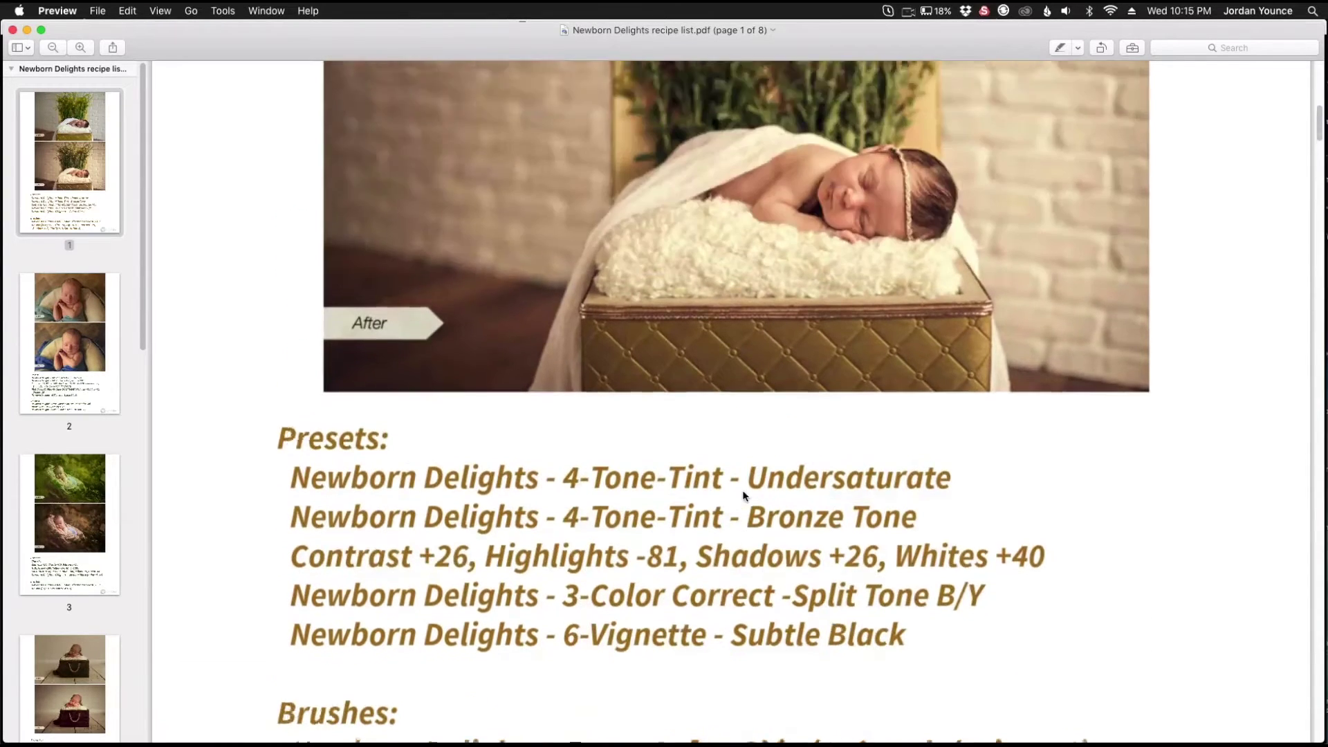
# Go to page 2 and read its recipe, including 3-Color Correct - Fix Red Skin.
pyautogui.click(67, 351)
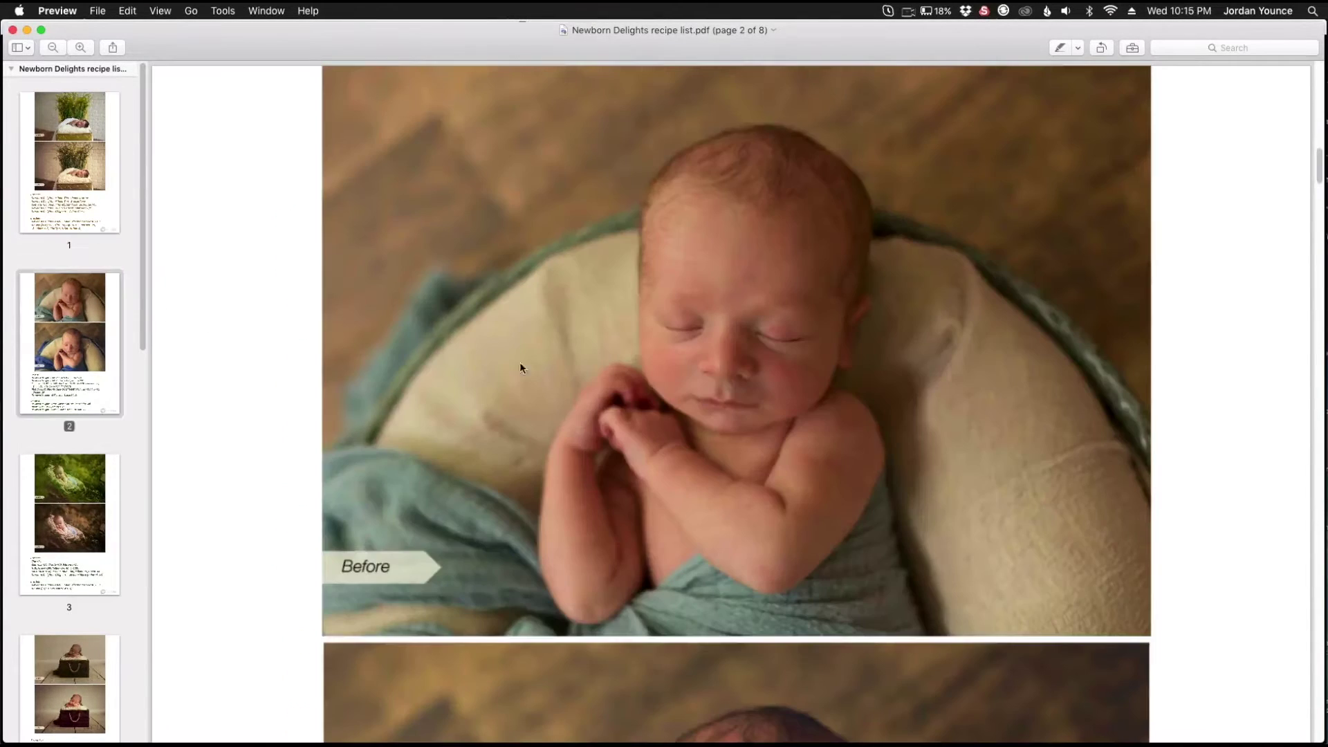
pyautogui.scroll(-3, 520, 368)
pyautogui.scroll(-5, 94, 457)
pyautogui.scroll(5, 95, 456)
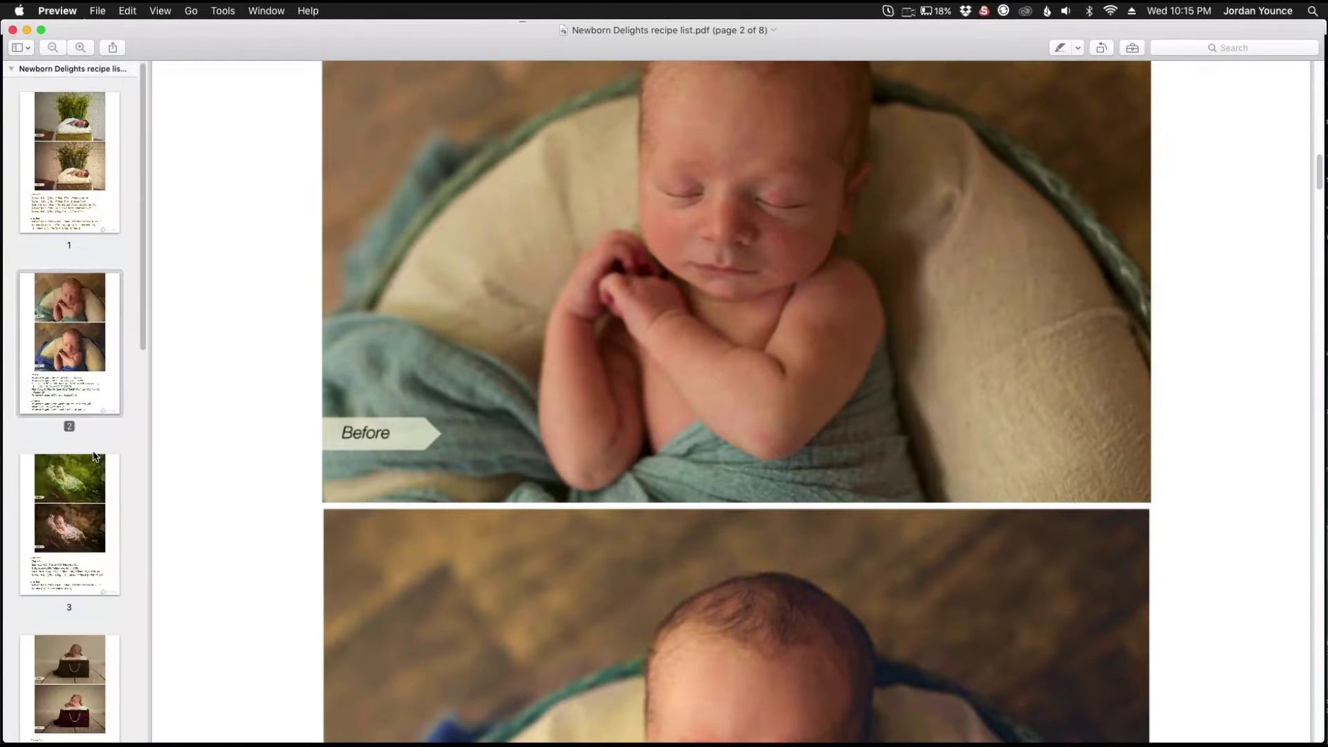
pyautogui.scroll(-10, 625, 476)
pyautogui.scroll(5, 626, 484)
pyautogui.scroll(-5, 625, 485)
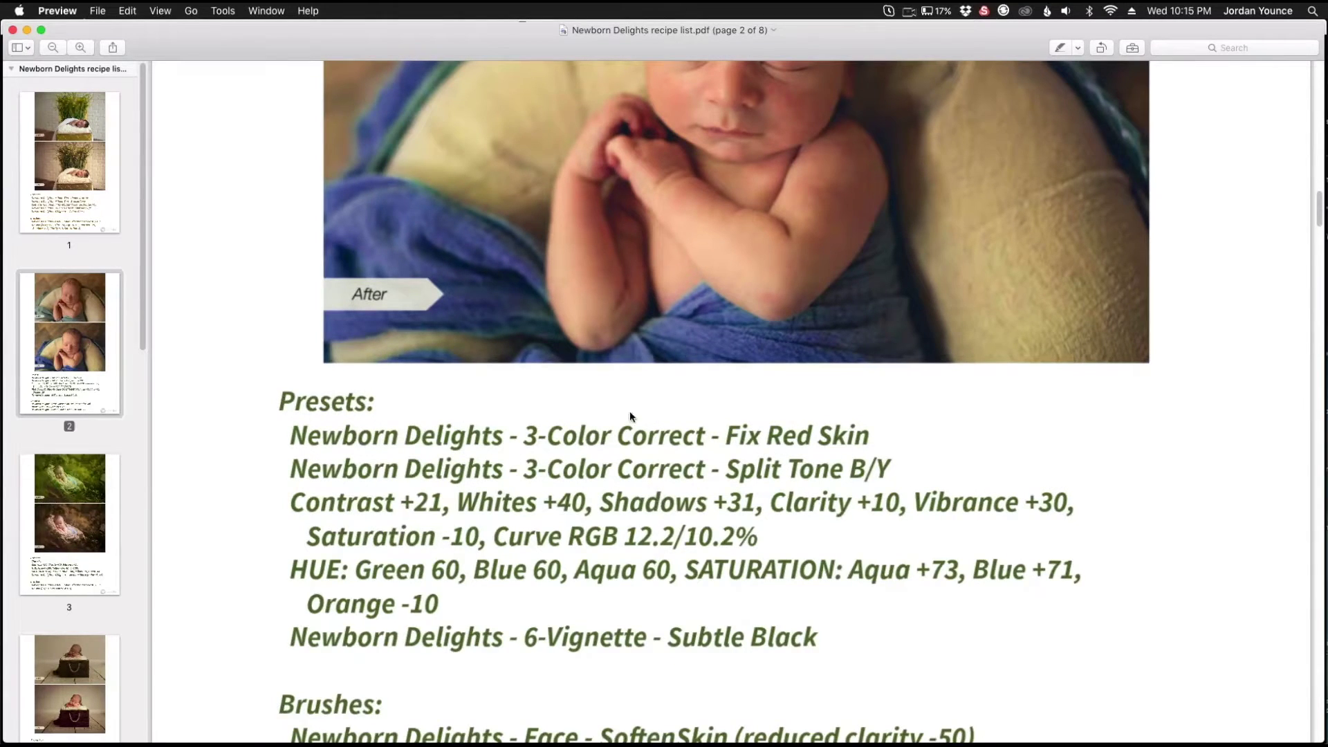
pyautogui.scroll(2, 720, 380)
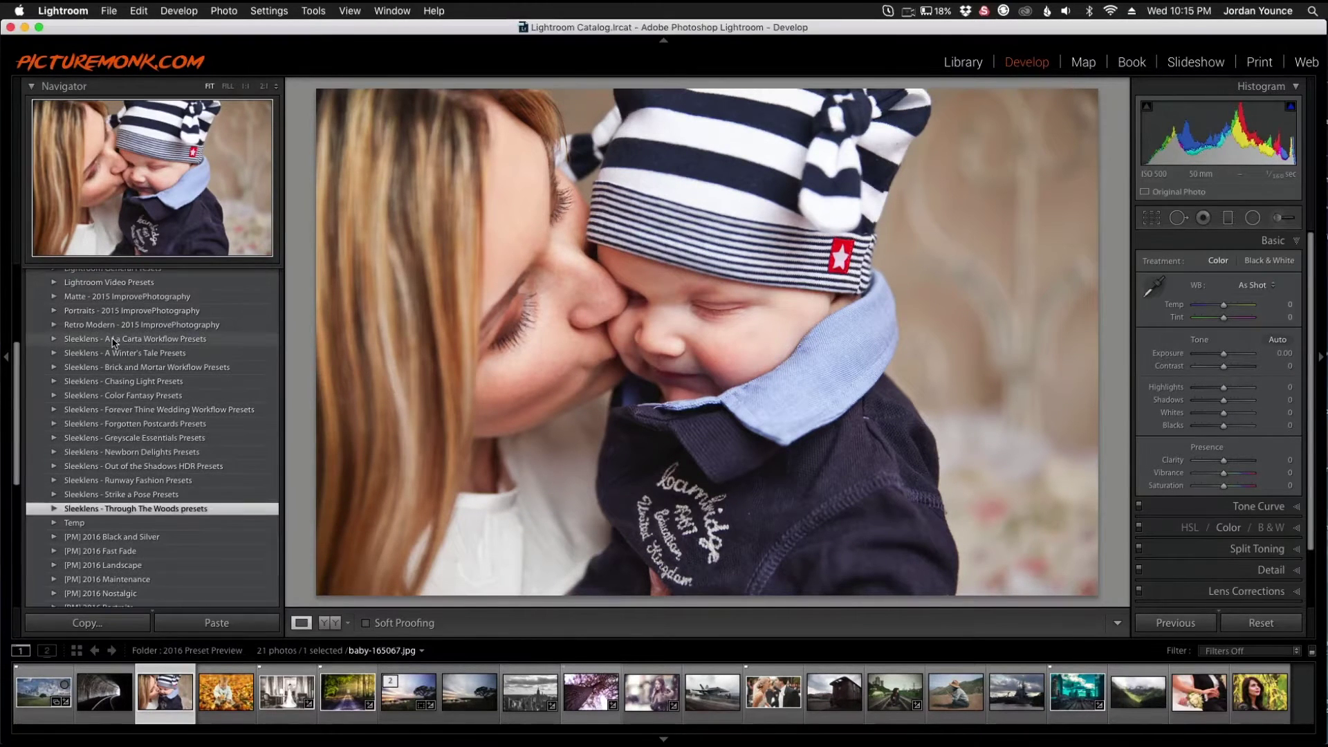
pyautogui.click(113, 341)
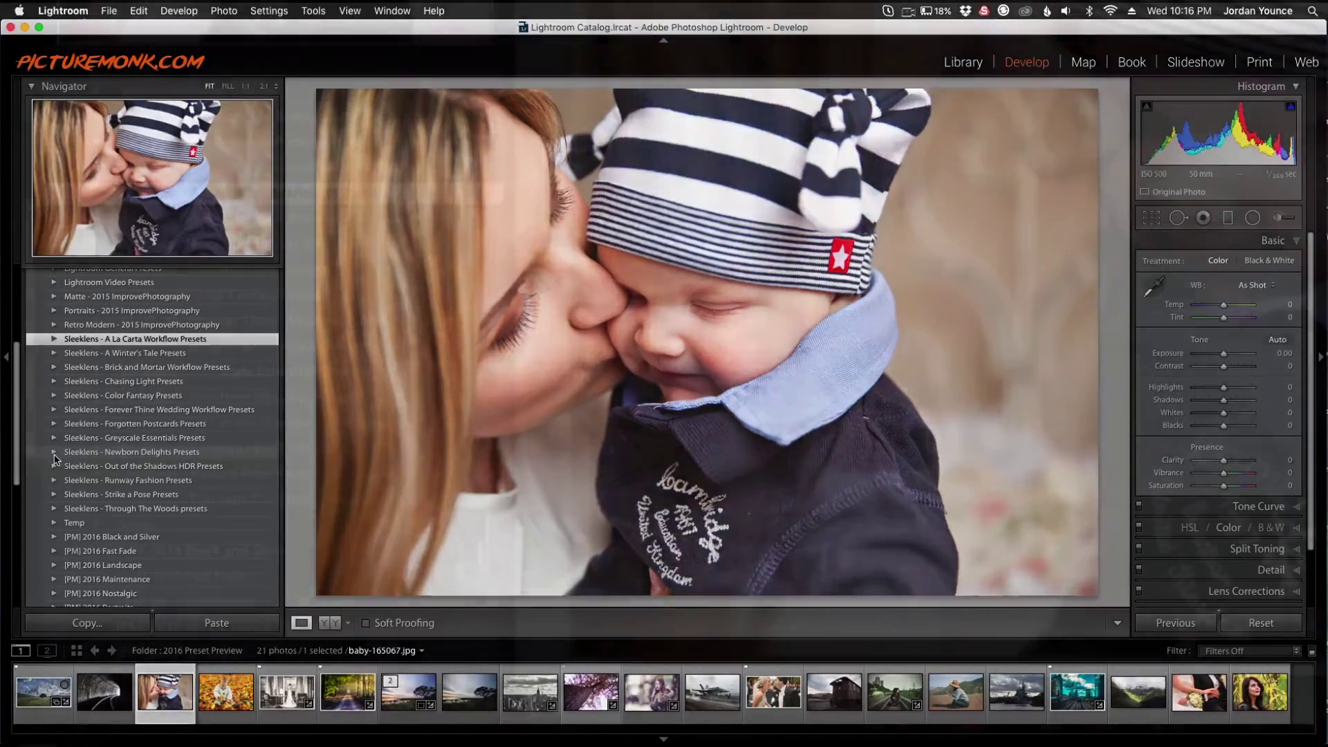
# Expand Sleeklens - Newborn Delights Presets and browse its ND | 0-All In One presets.
pyautogui.click(54, 453)
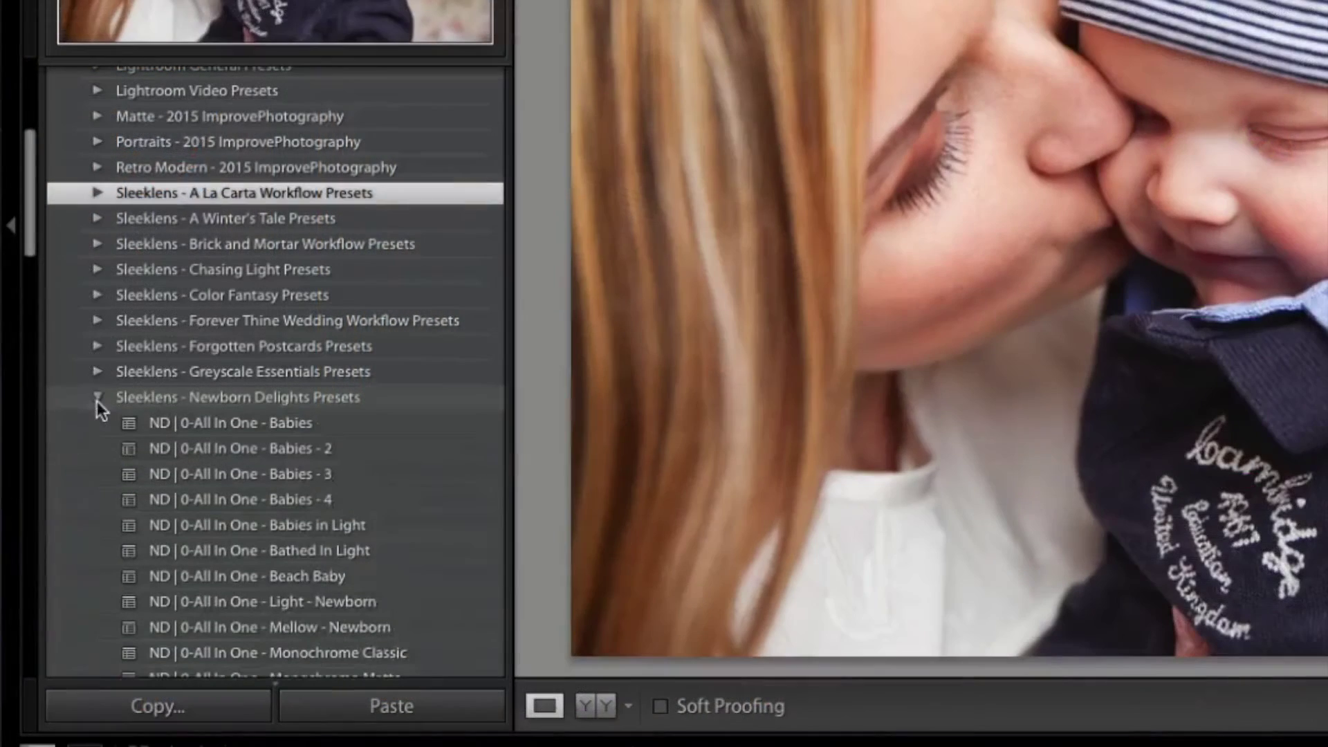
pyautogui.scroll(-2, 147, 488)
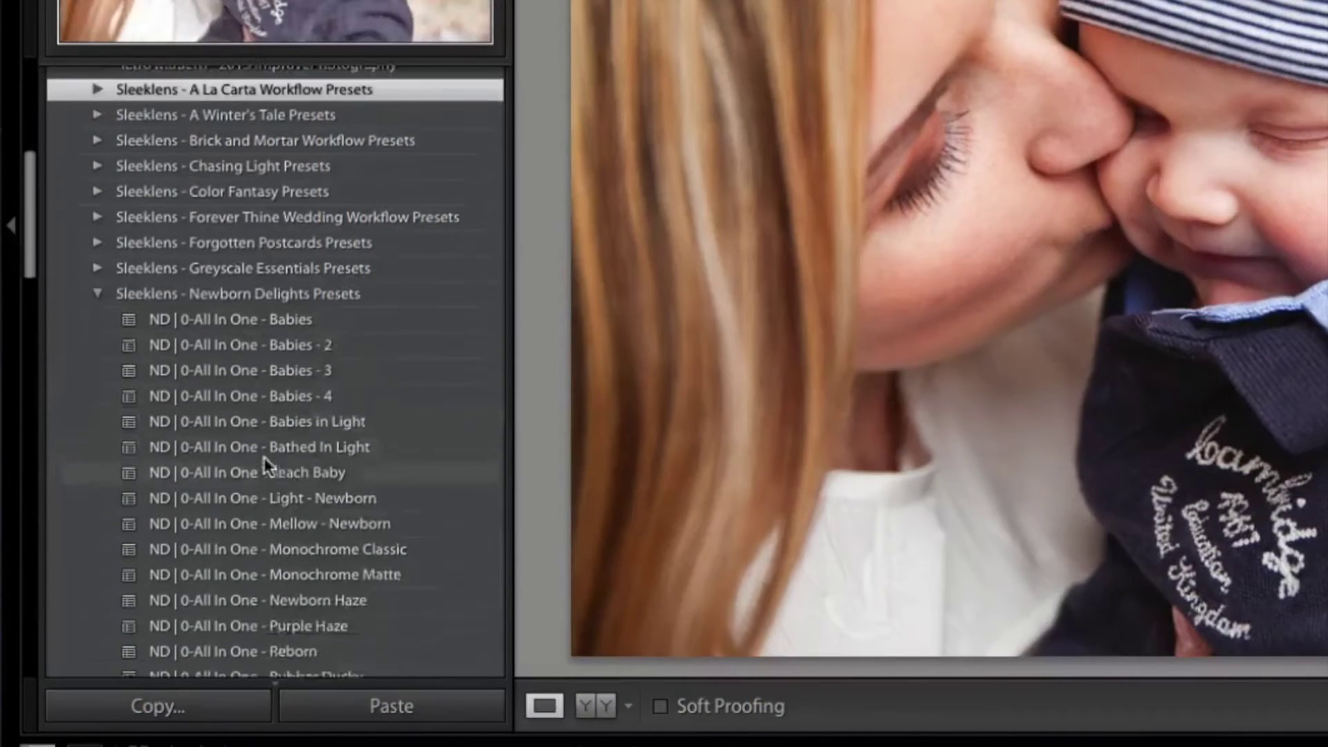
pyautogui.scroll(-2, 264, 458)
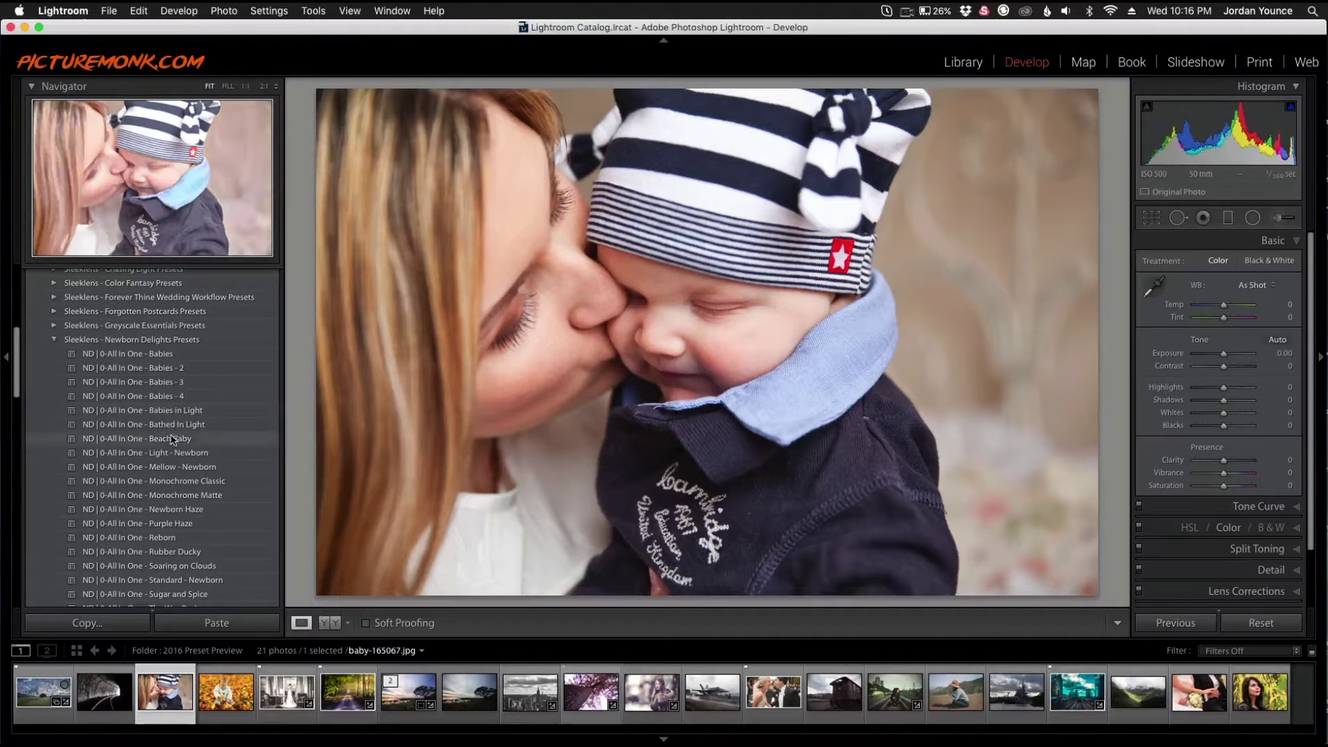
pyautogui.scroll(-1, 174, 494)
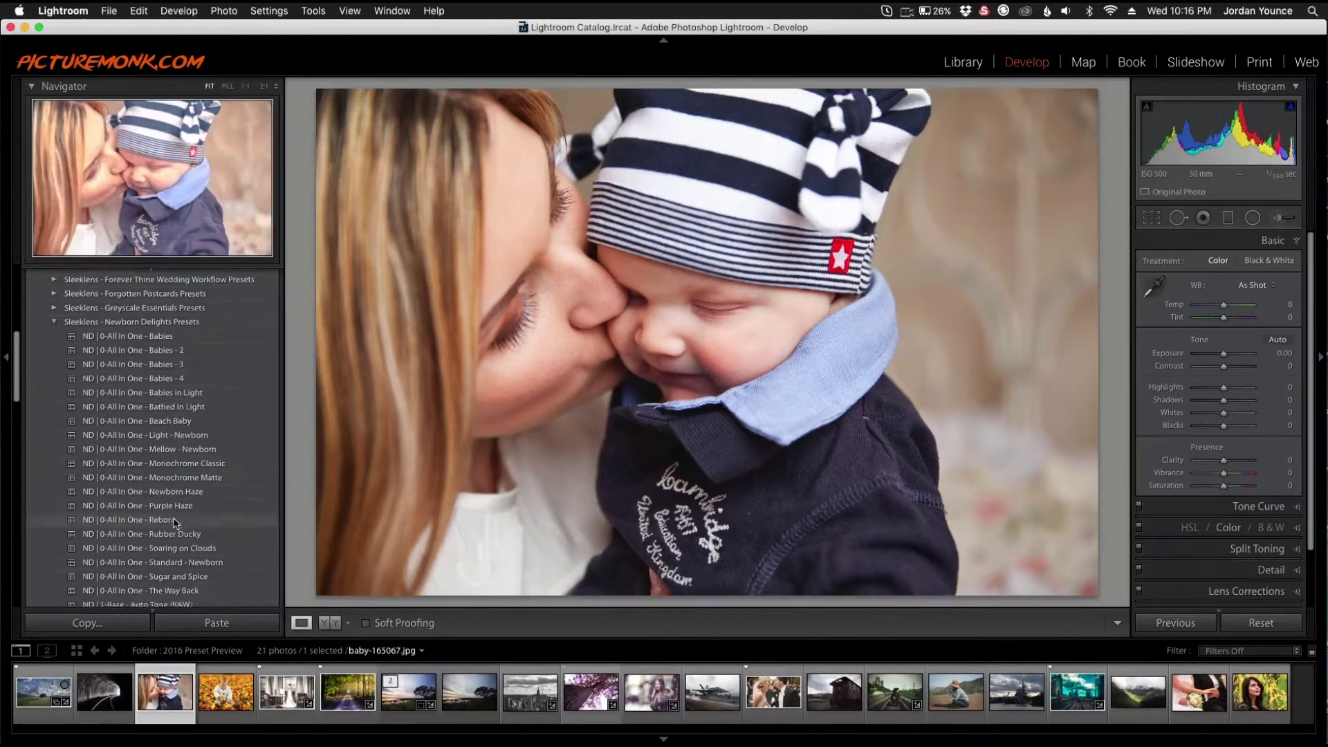
pyautogui.scroll(-5, 174, 522)
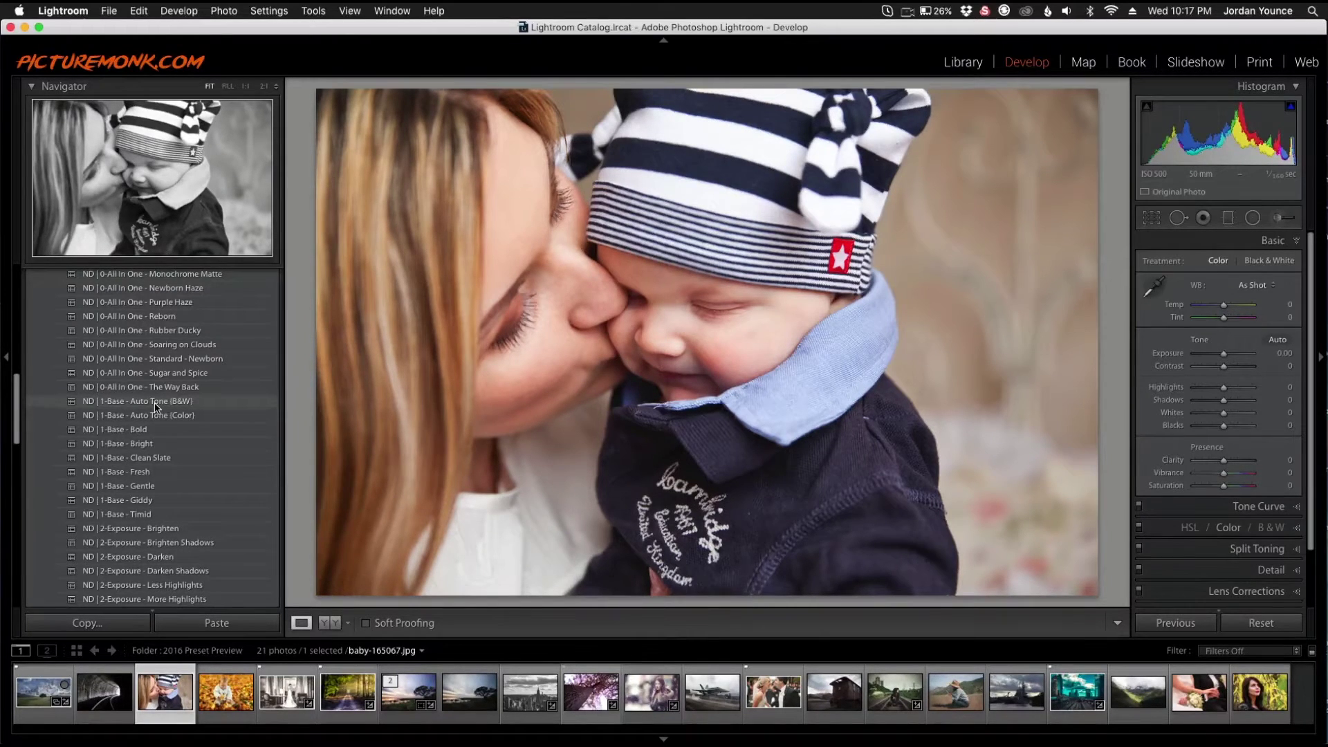
# Make the baby photo black and white with Auto Tone (B&W) and brighten it with 2-Exposure Brighten.
pyautogui.click(155, 402)
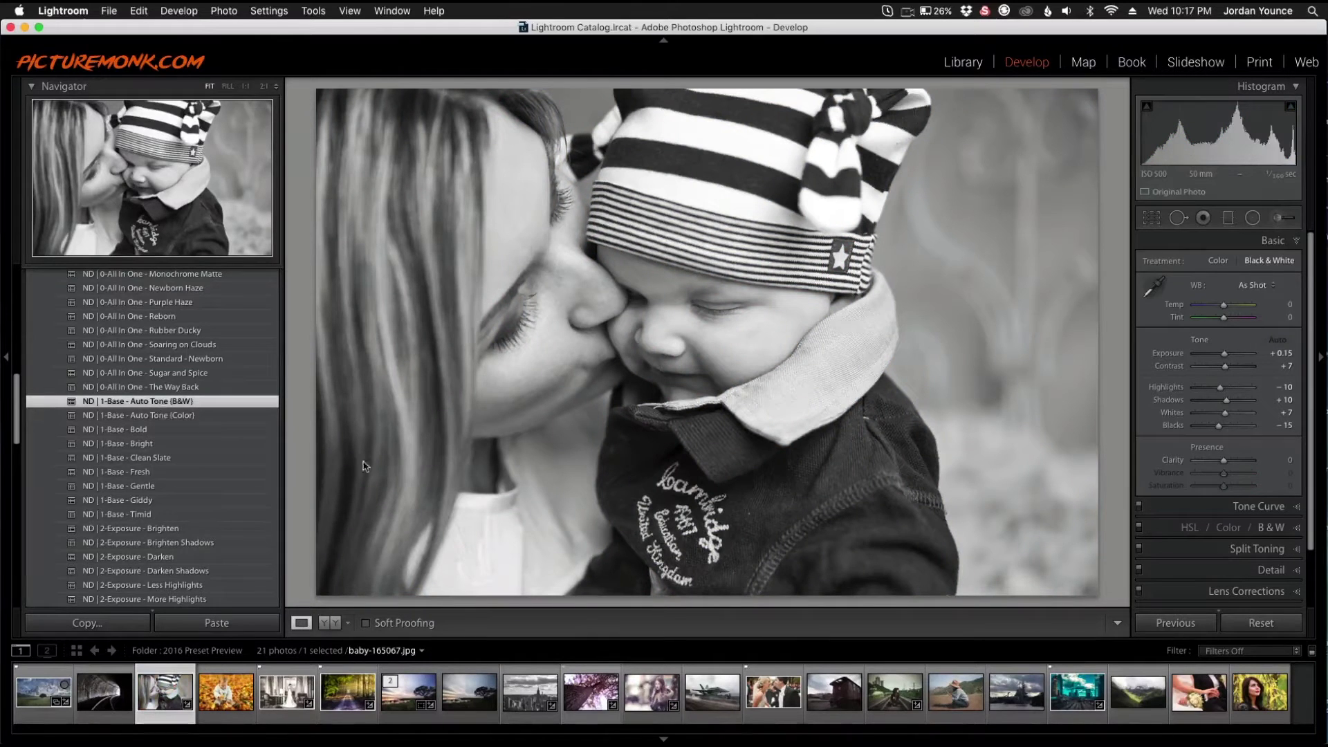
pyautogui.click(157, 529)
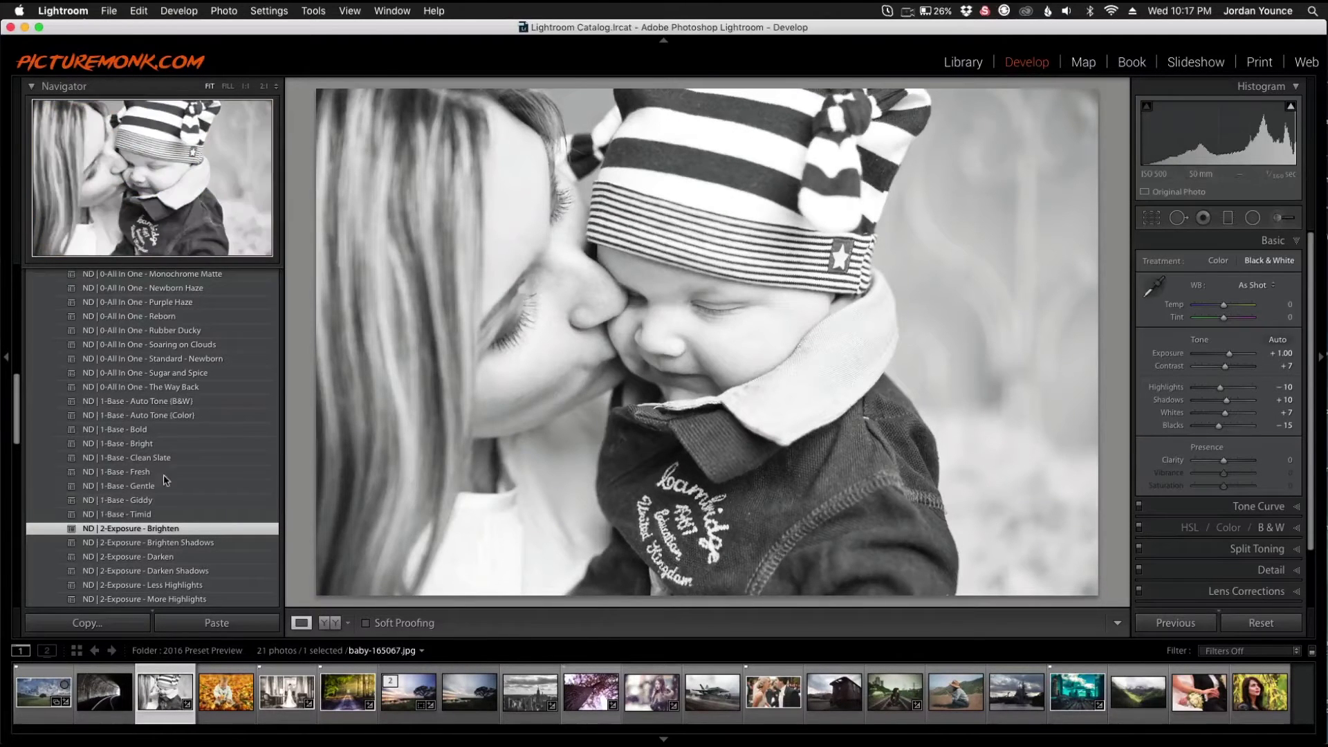
pyautogui.scroll(-5, 166, 477)
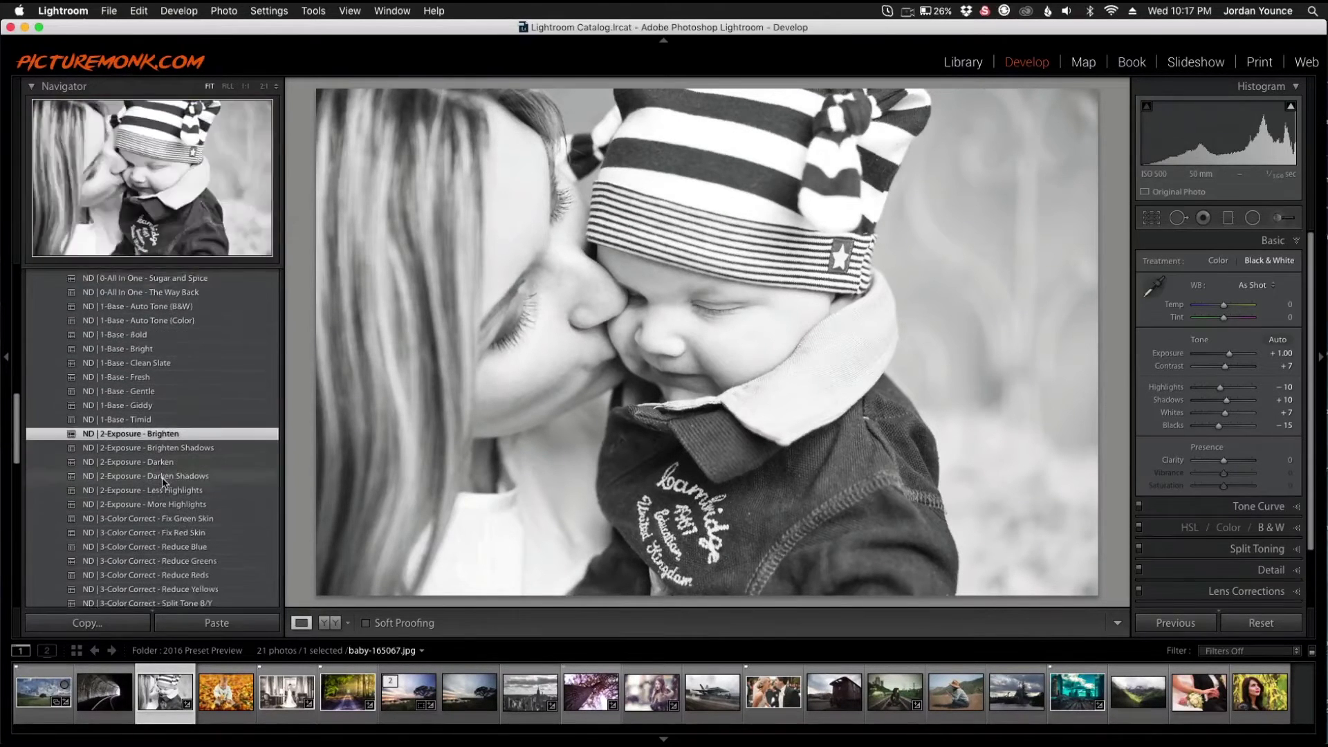
pyautogui.scroll(-2, 166, 498)
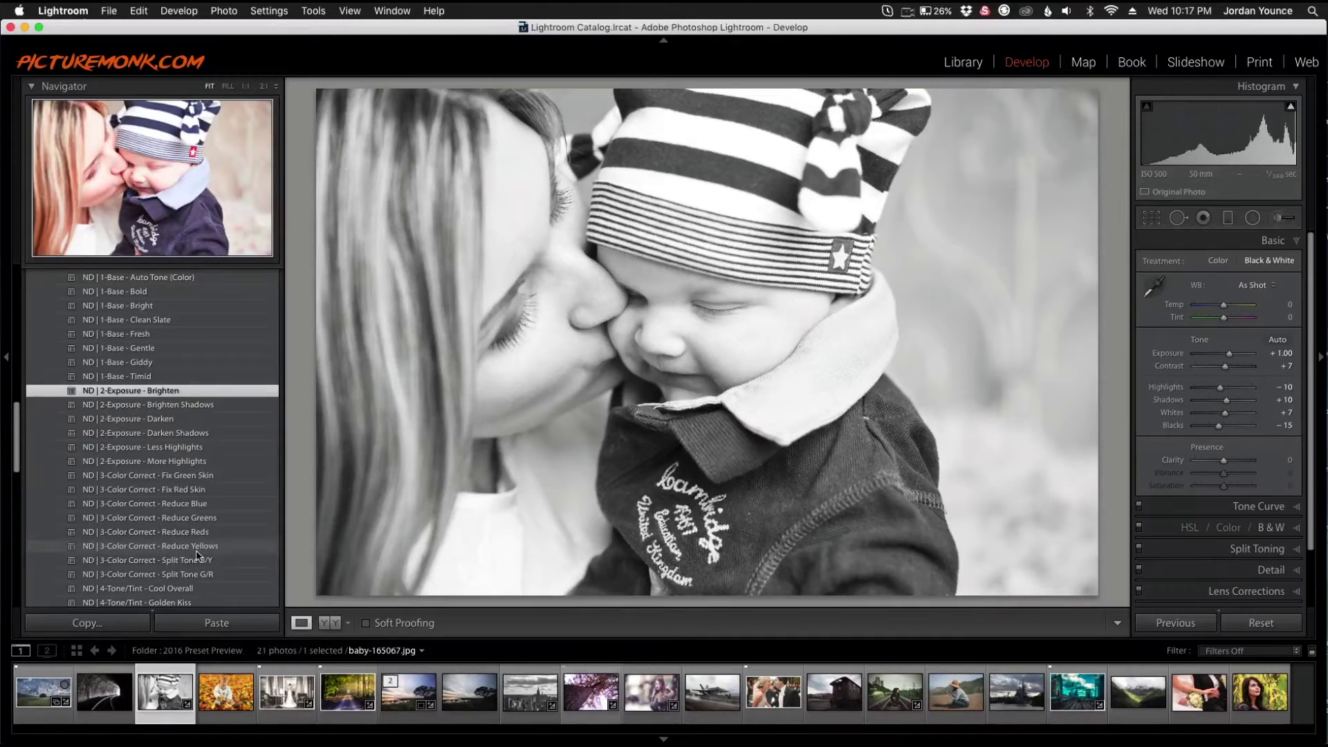
pyautogui.scroll(-2, 216, 484)
pyautogui.scroll(-5, 217, 484)
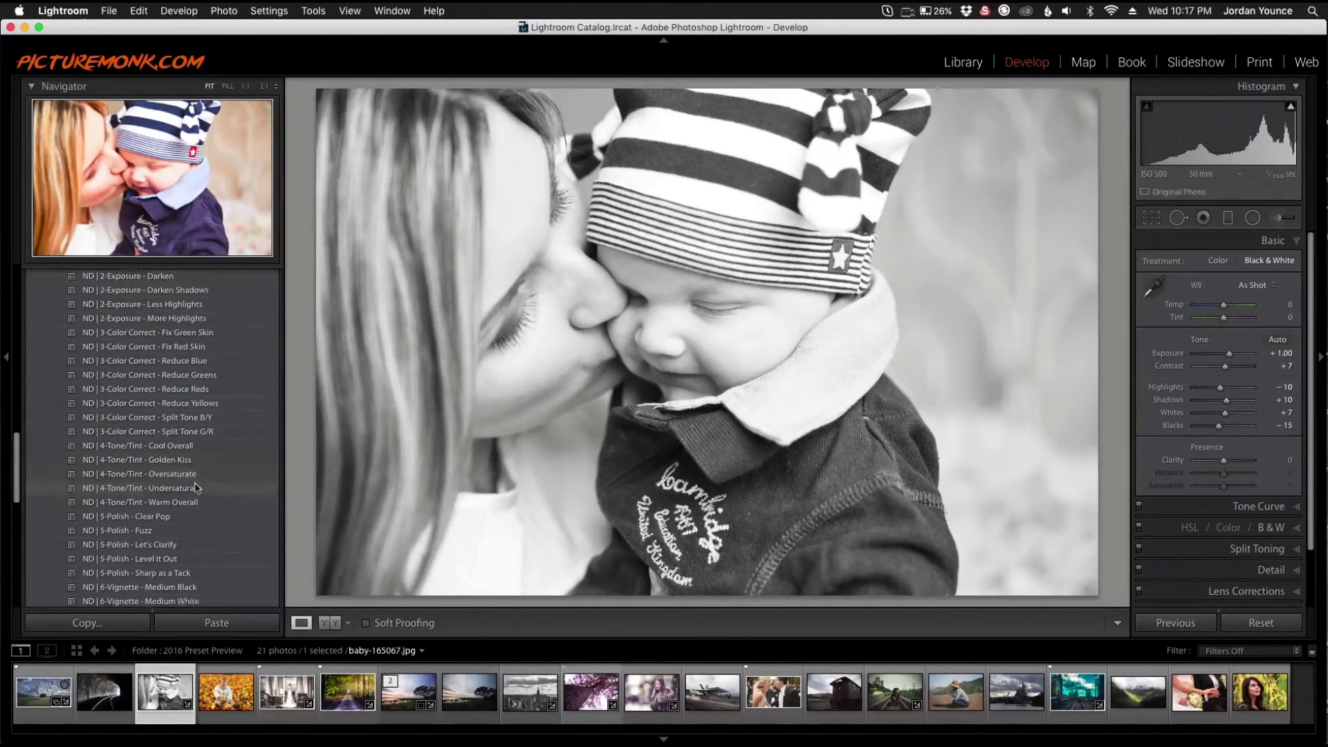
pyautogui.scroll(-3, 196, 488)
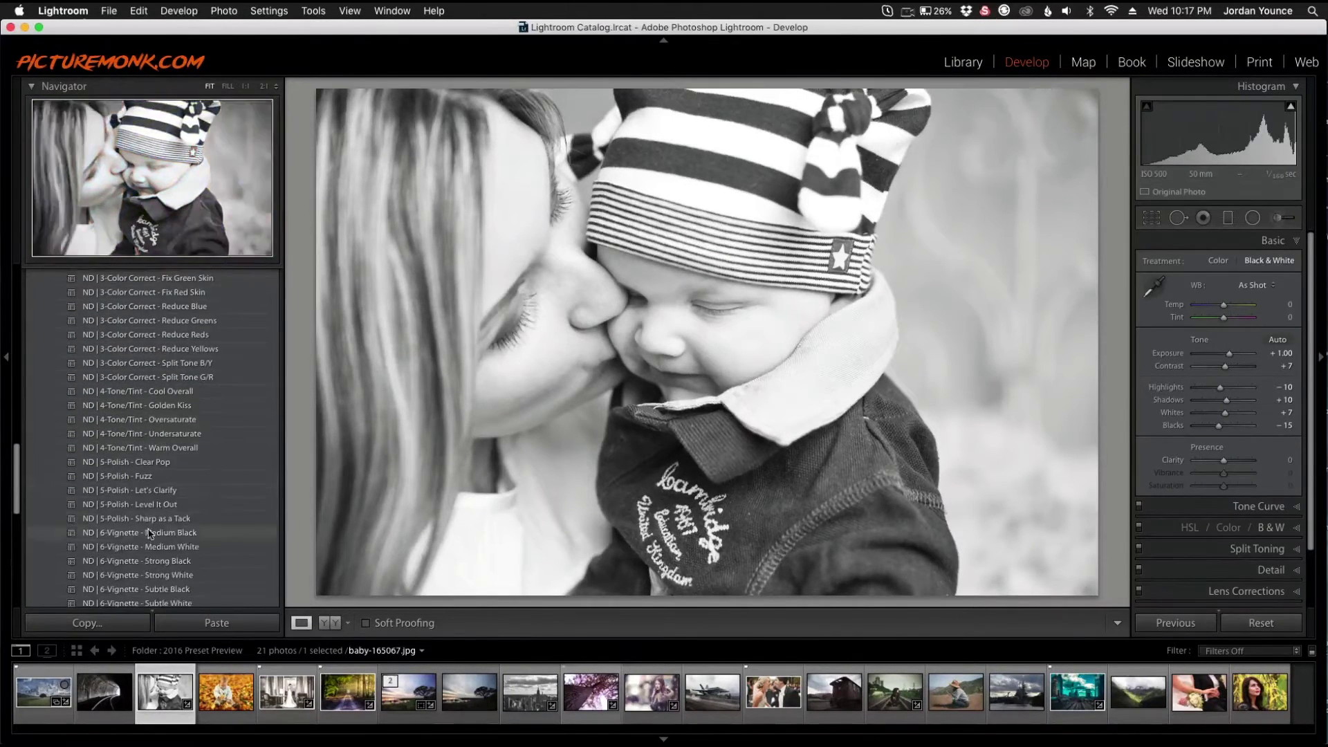
# Add the Let's Clarify and Vignette Subtle Black presets, then open wedding-725432.jpg.
pyautogui.click(151, 494)
pyautogui.scroll(-3, 180, 515)
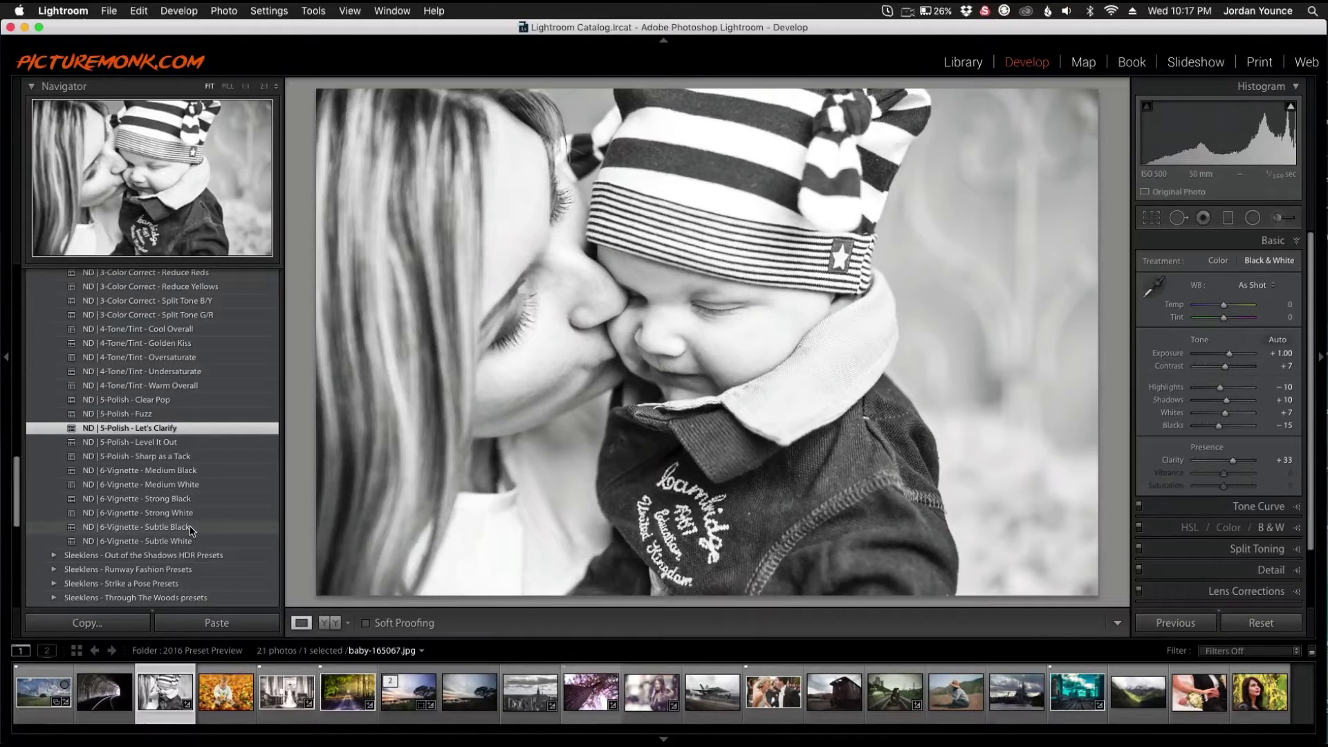
pyautogui.click(191, 528)
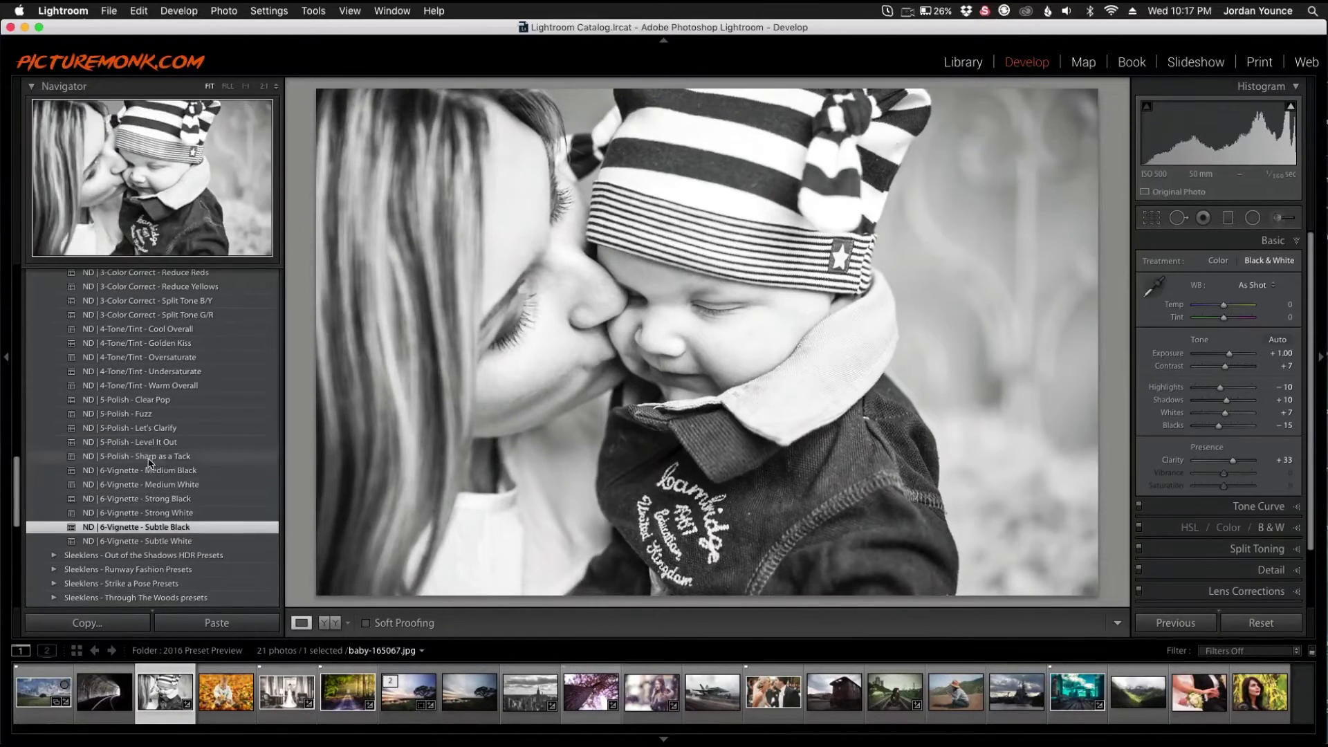
pyautogui.scroll(5, 150, 462)
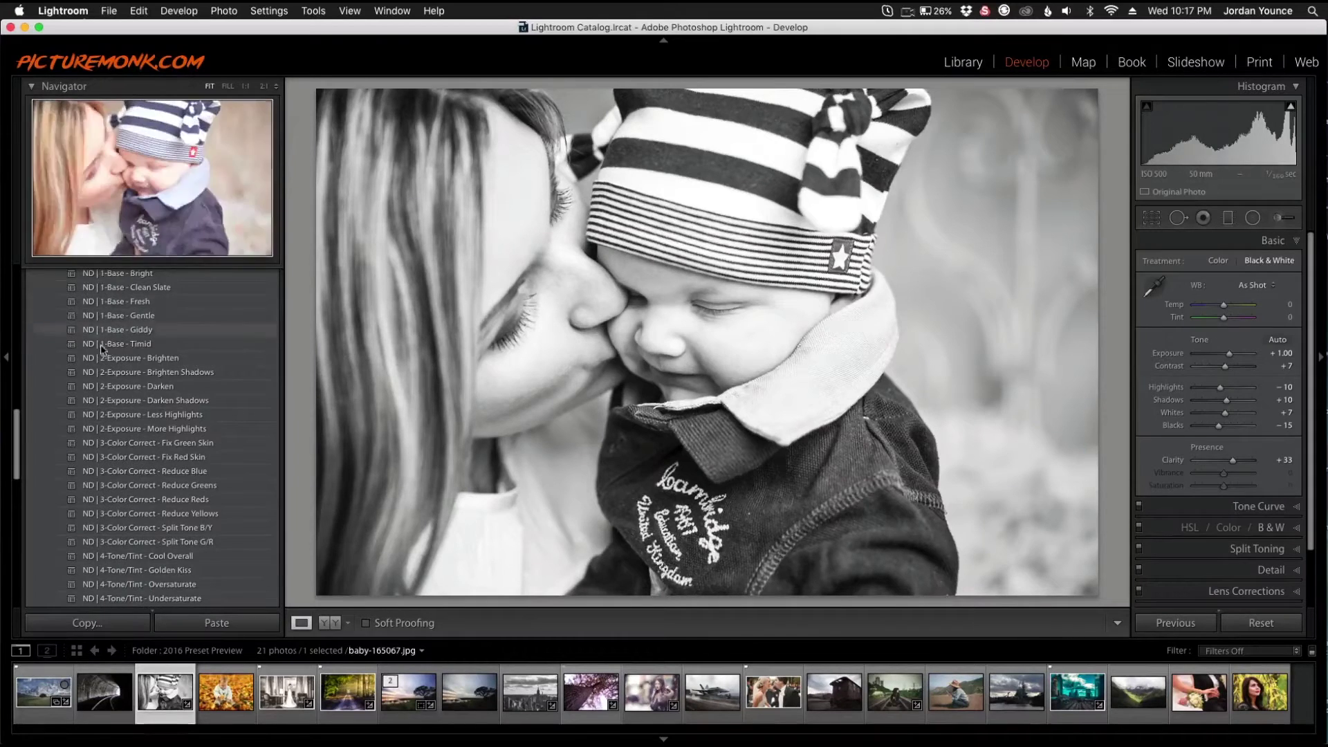
pyautogui.scroll(-4, 111, 484)
pyautogui.scroll(-1, 114, 589)
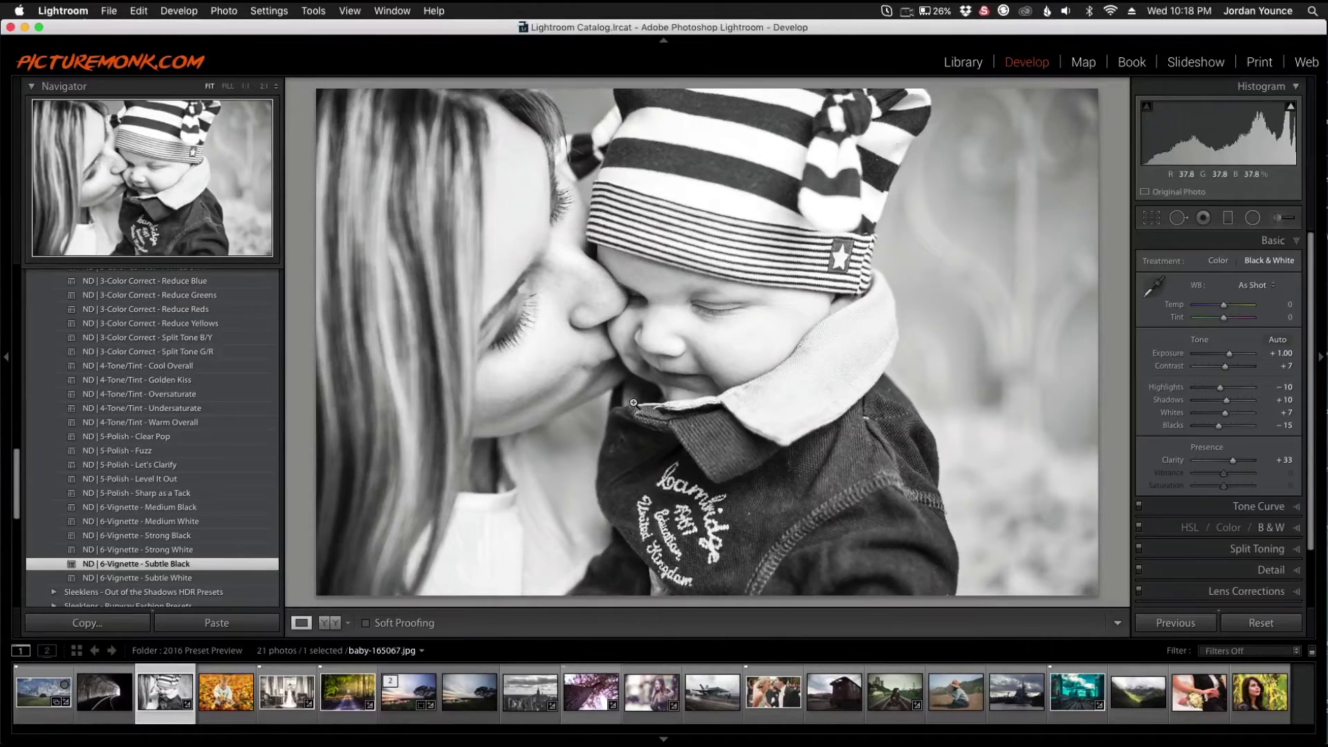
pyautogui.click(774, 702)
# Apply 'SaP | 0-All In One - Muted Butterflies' from the Strike a Pose presets to the wedding photo.
pyautogui.scroll(5, 104, 389)
pyautogui.scroll(10, 104, 389)
pyautogui.click(76, 417)
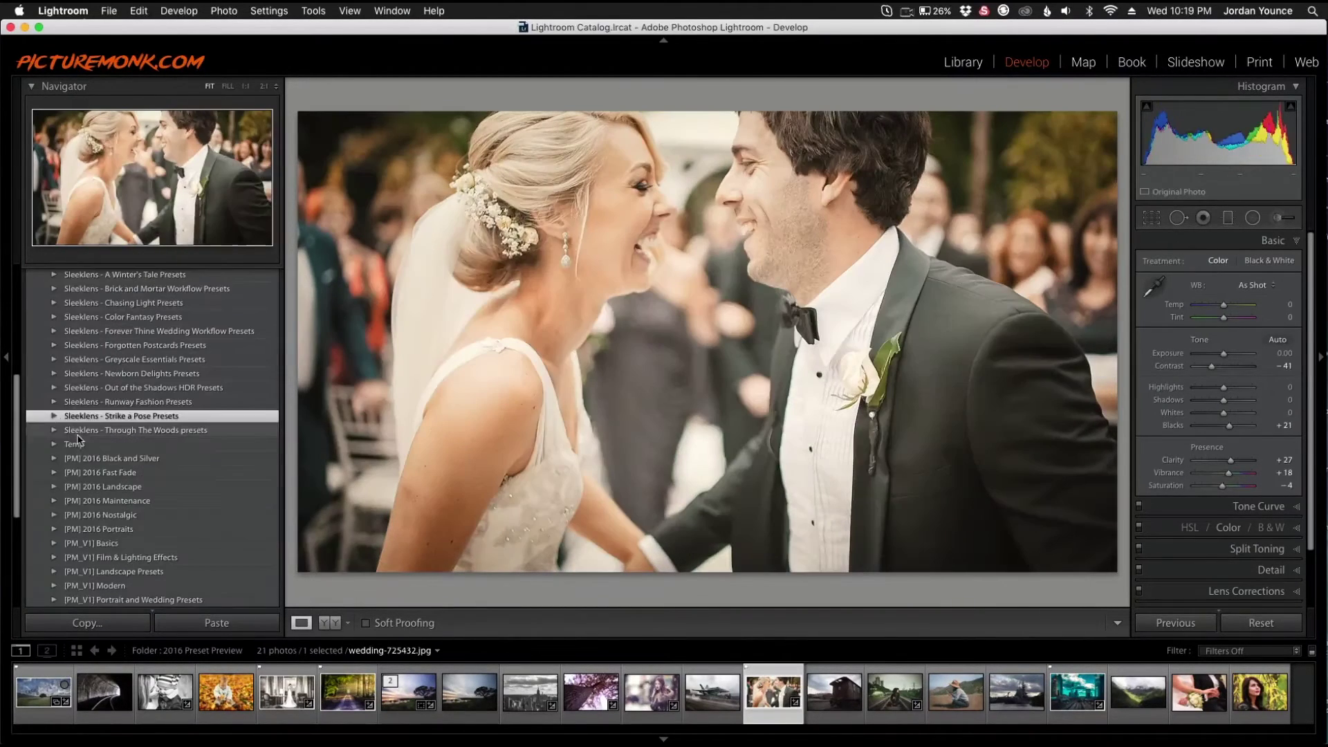
pyautogui.click(55, 416)
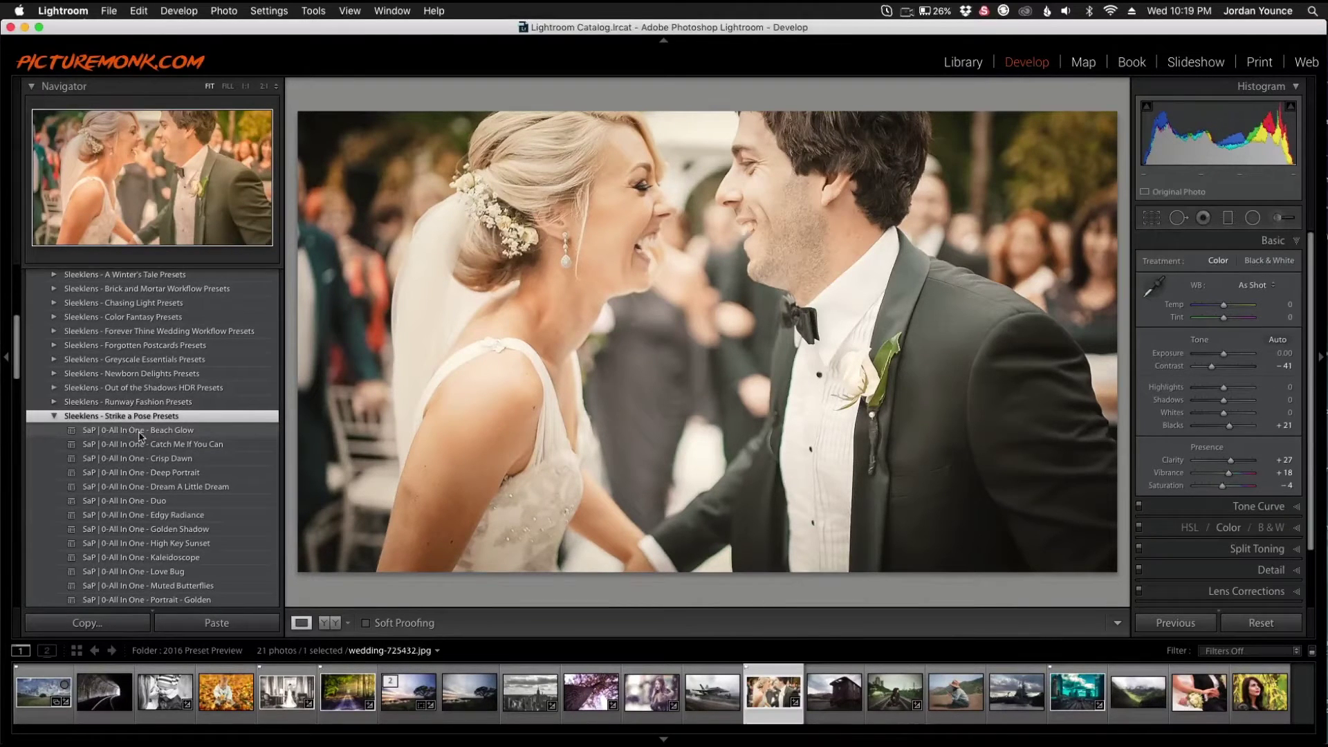
pyautogui.scroll(-3, 164, 443)
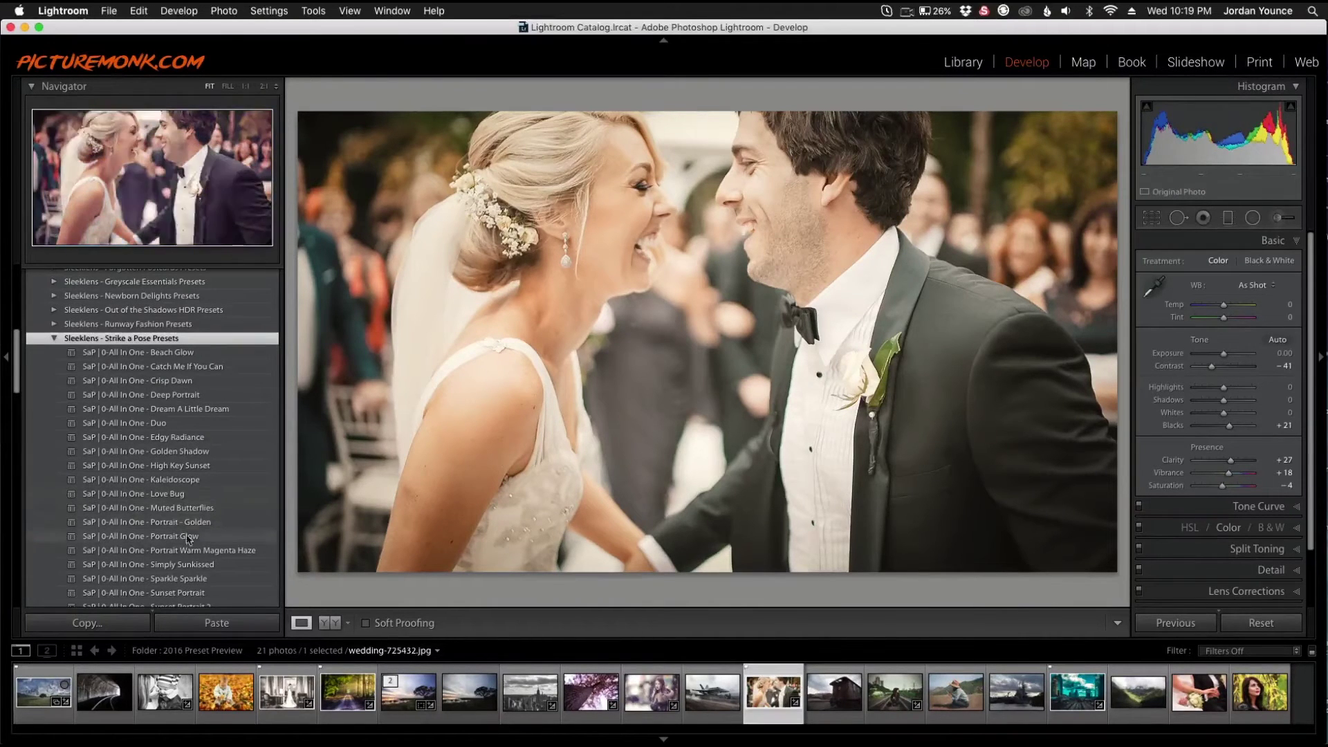
pyautogui.click(184, 510)
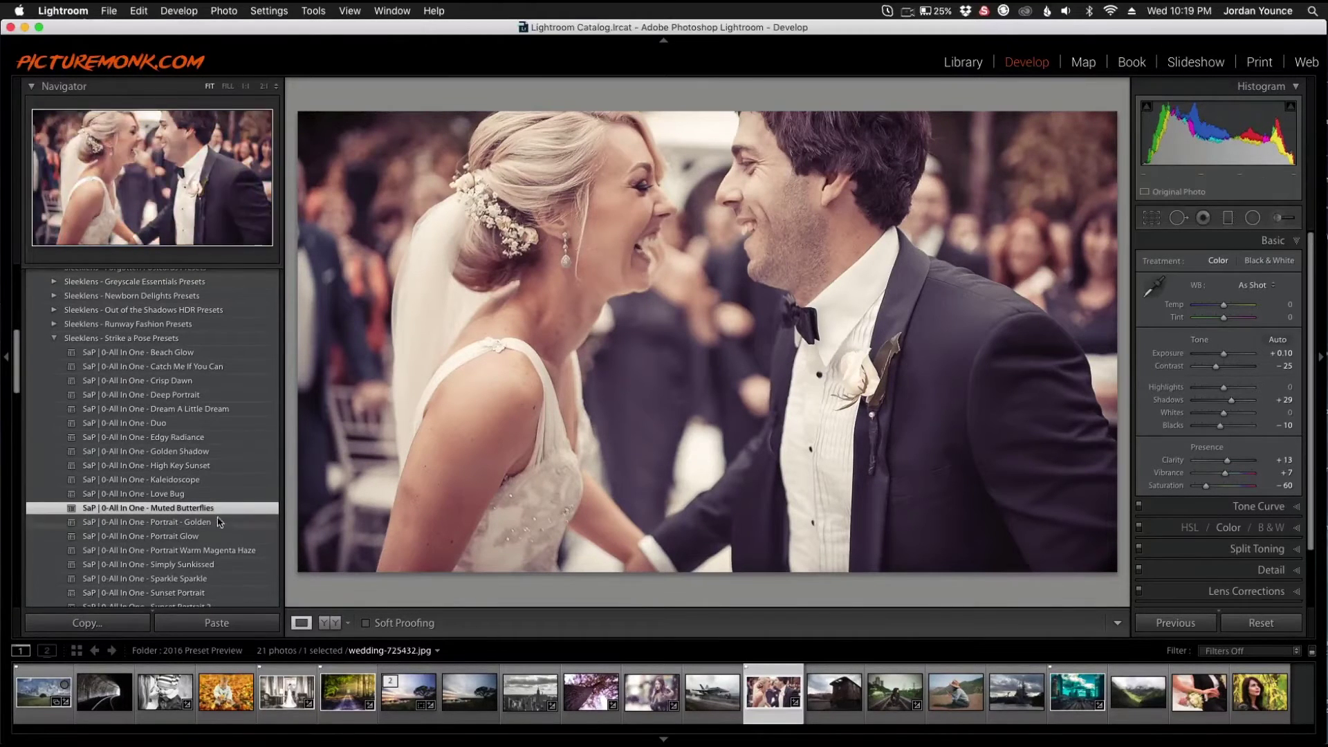
# Apply the Strike a Pose Auto Tone (Color), Brighten Shadows and Fix Red Skin presets.
pyautogui.scroll(-8, 219, 523)
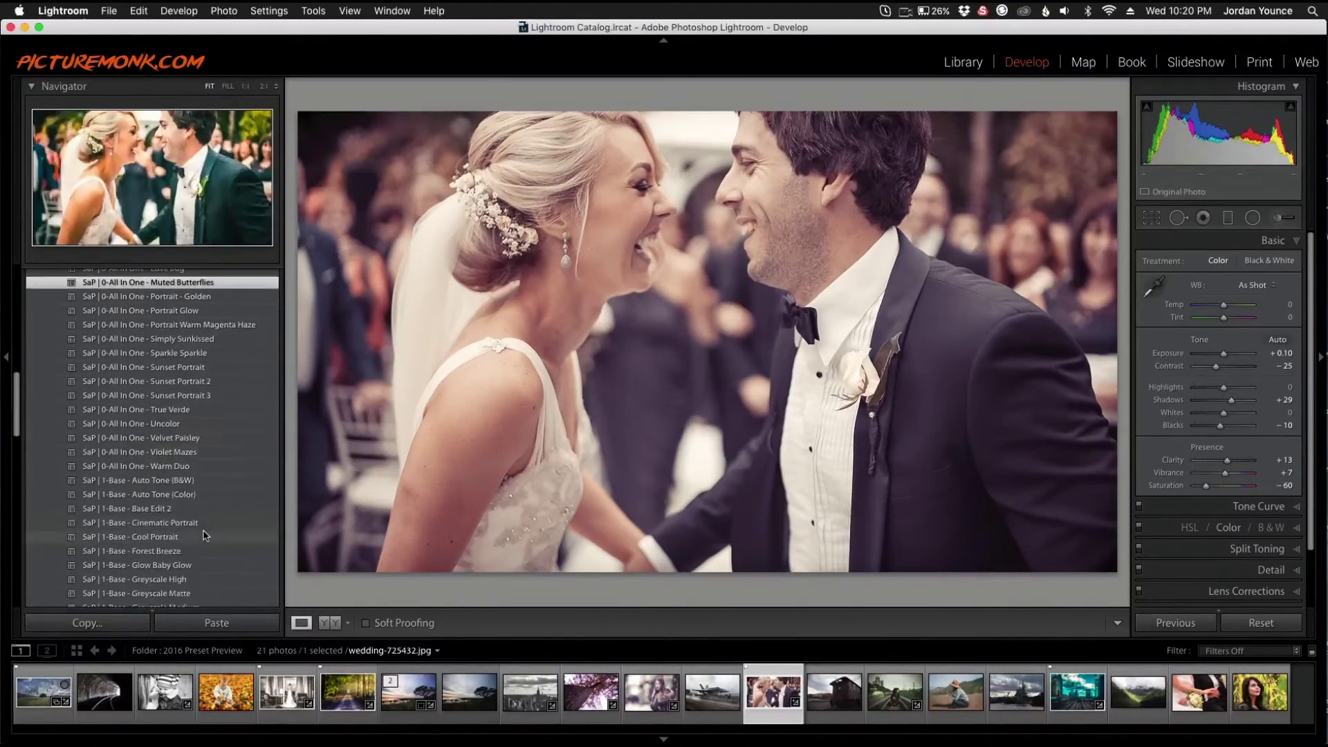
pyautogui.scroll(-2, 180, 484)
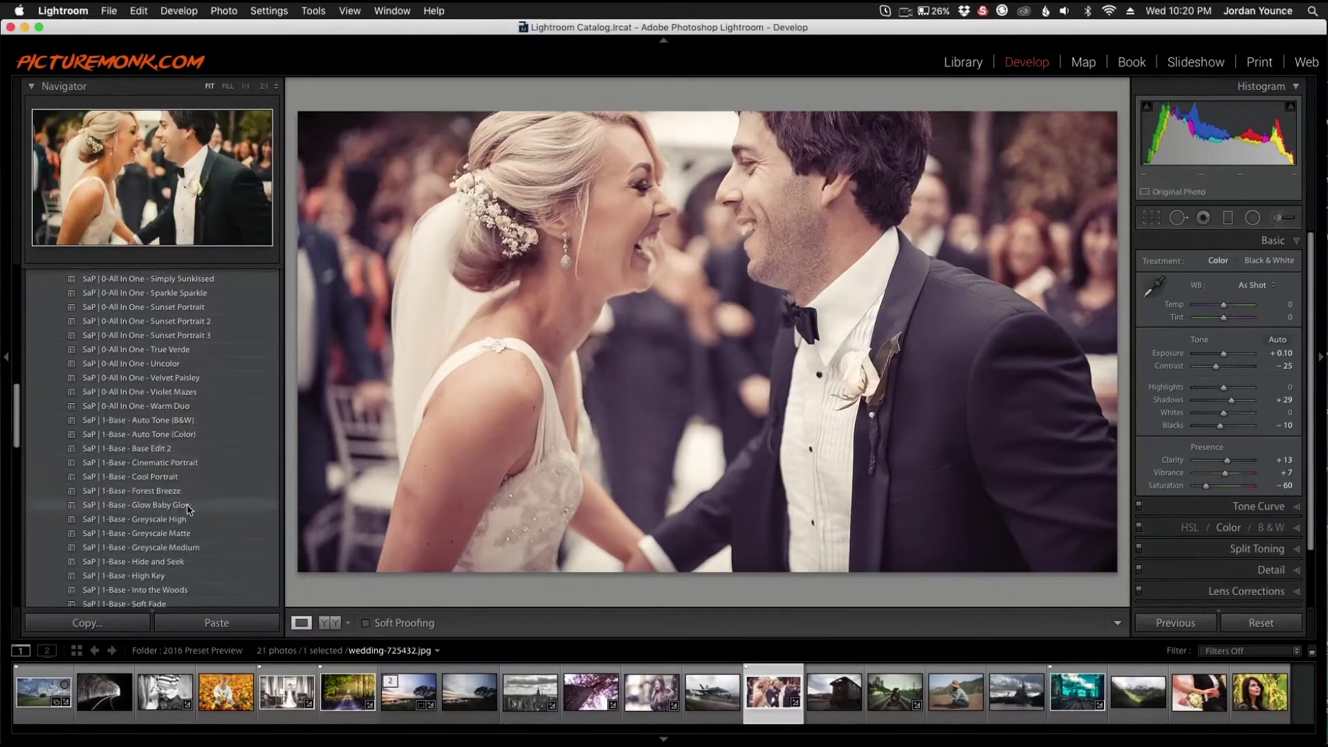
pyautogui.click(167, 438)
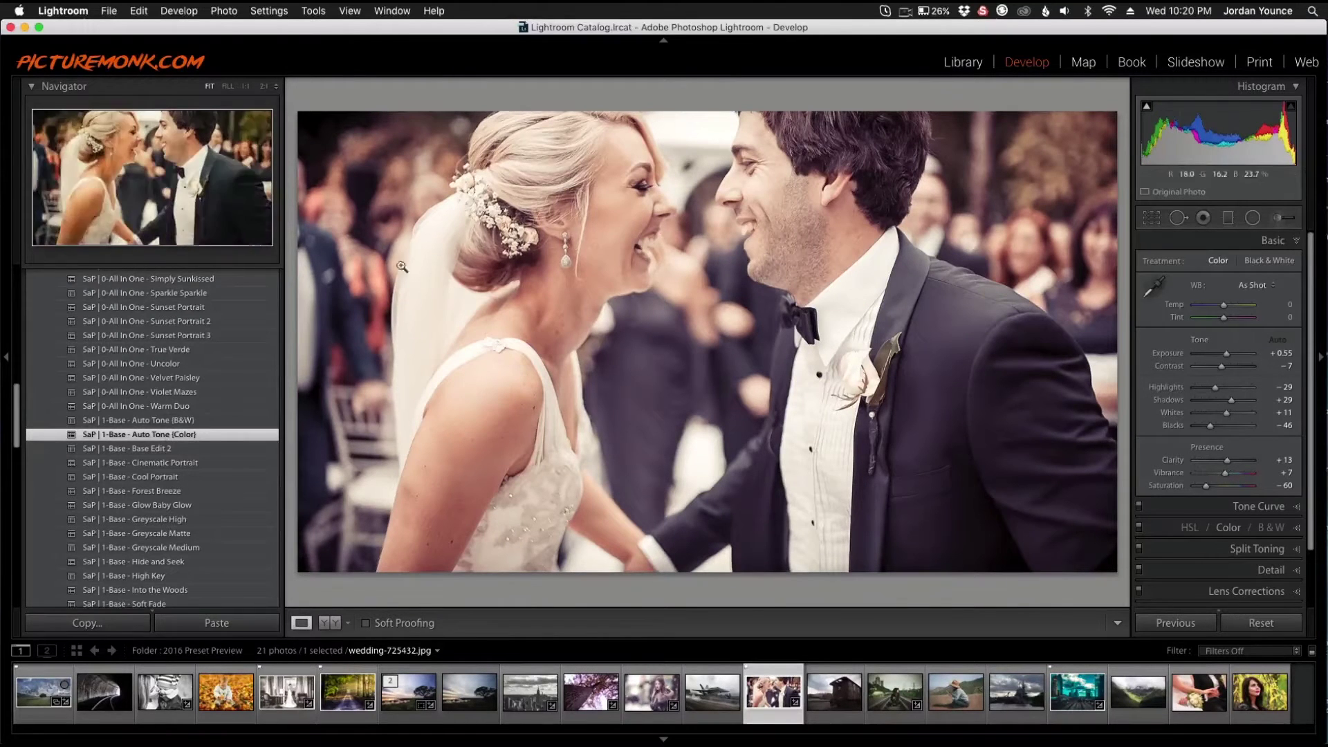
pyautogui.scroll(-5, 191, 507)
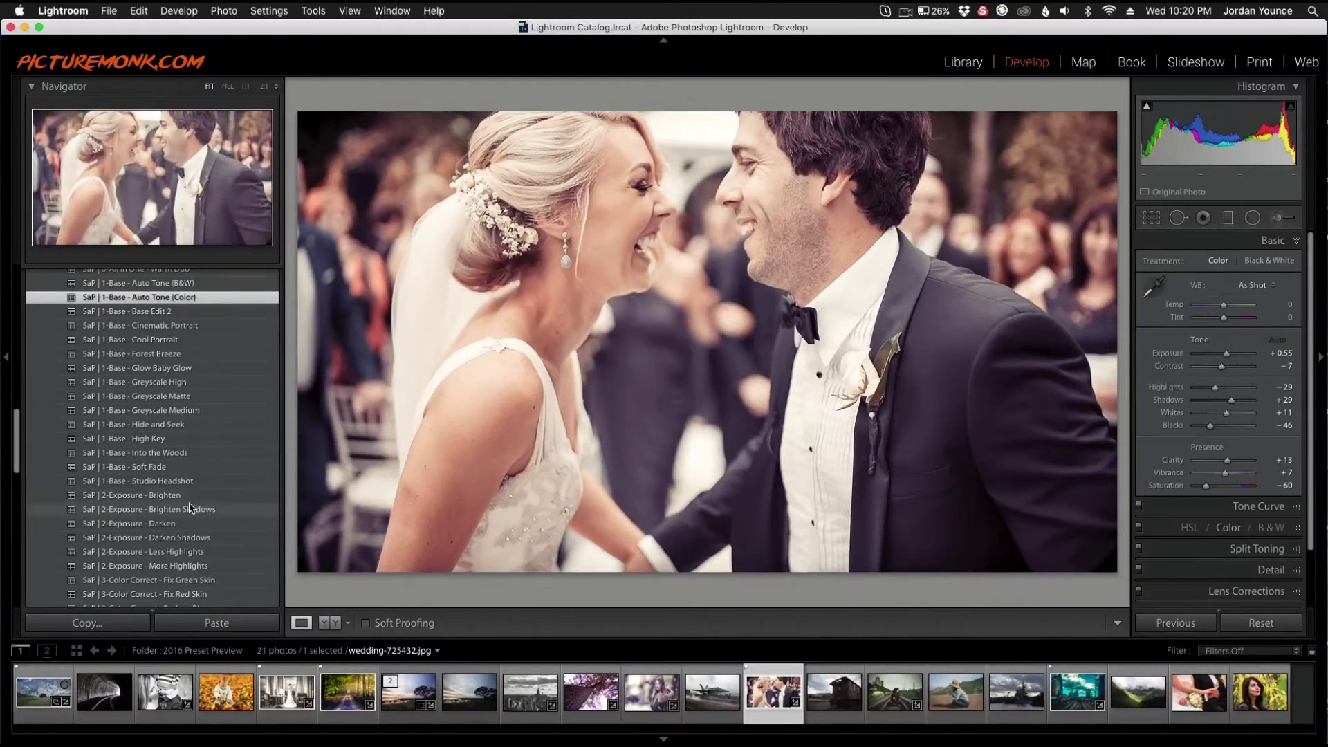
pyautogui.click(191, 508)
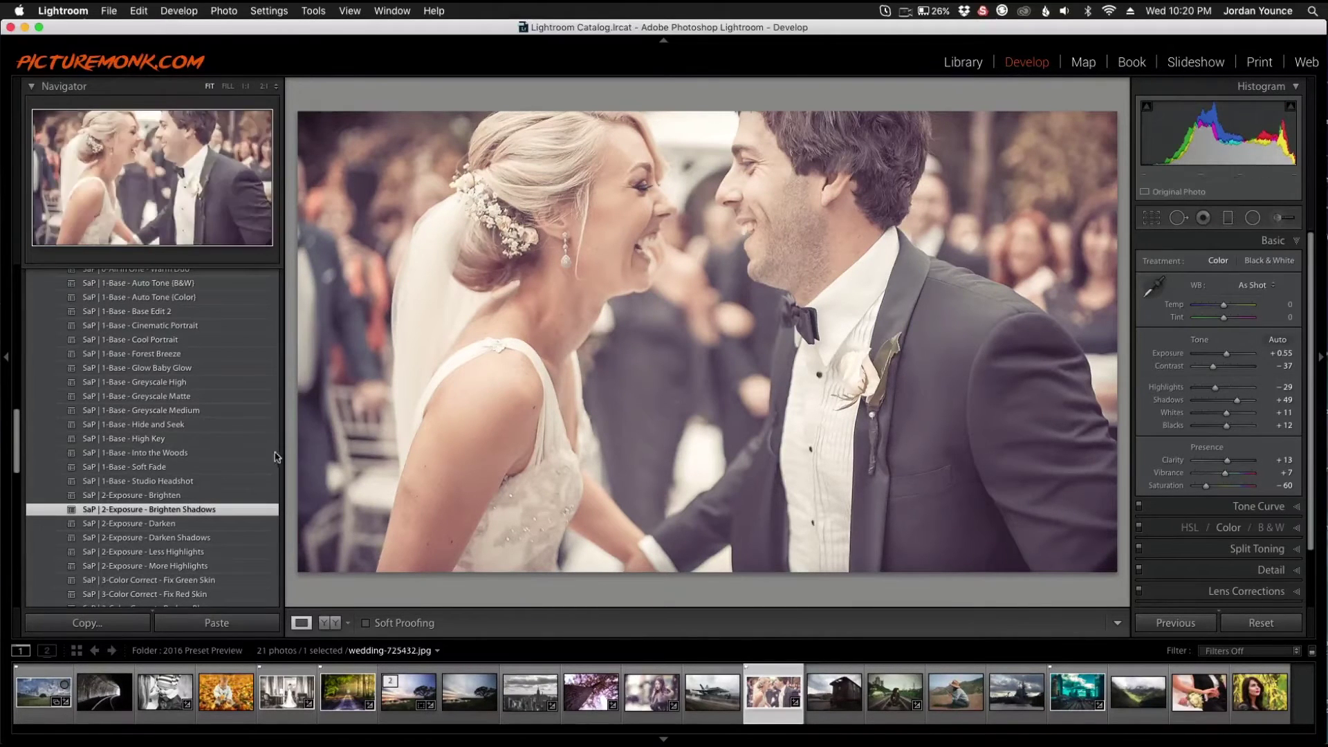
pyautogui.scroll(-5, 197, 450)
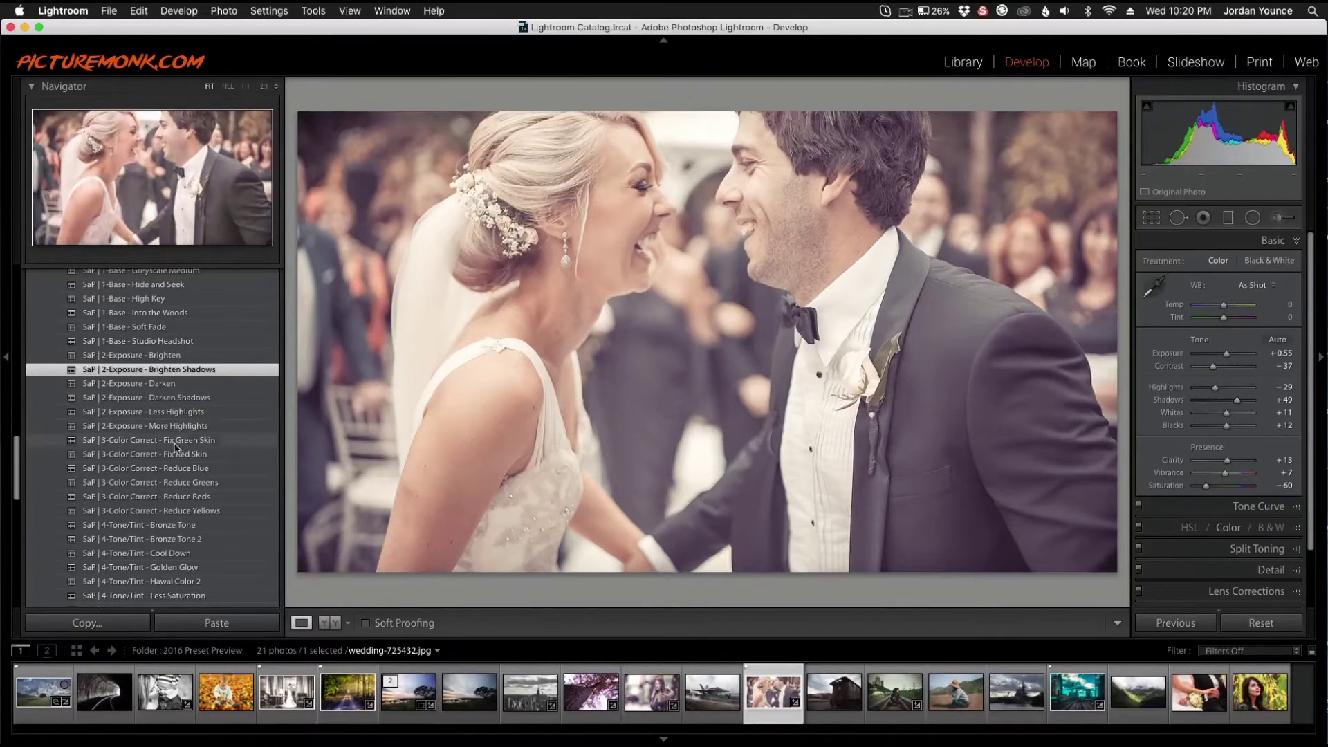
pyautogui.click(178, 457)
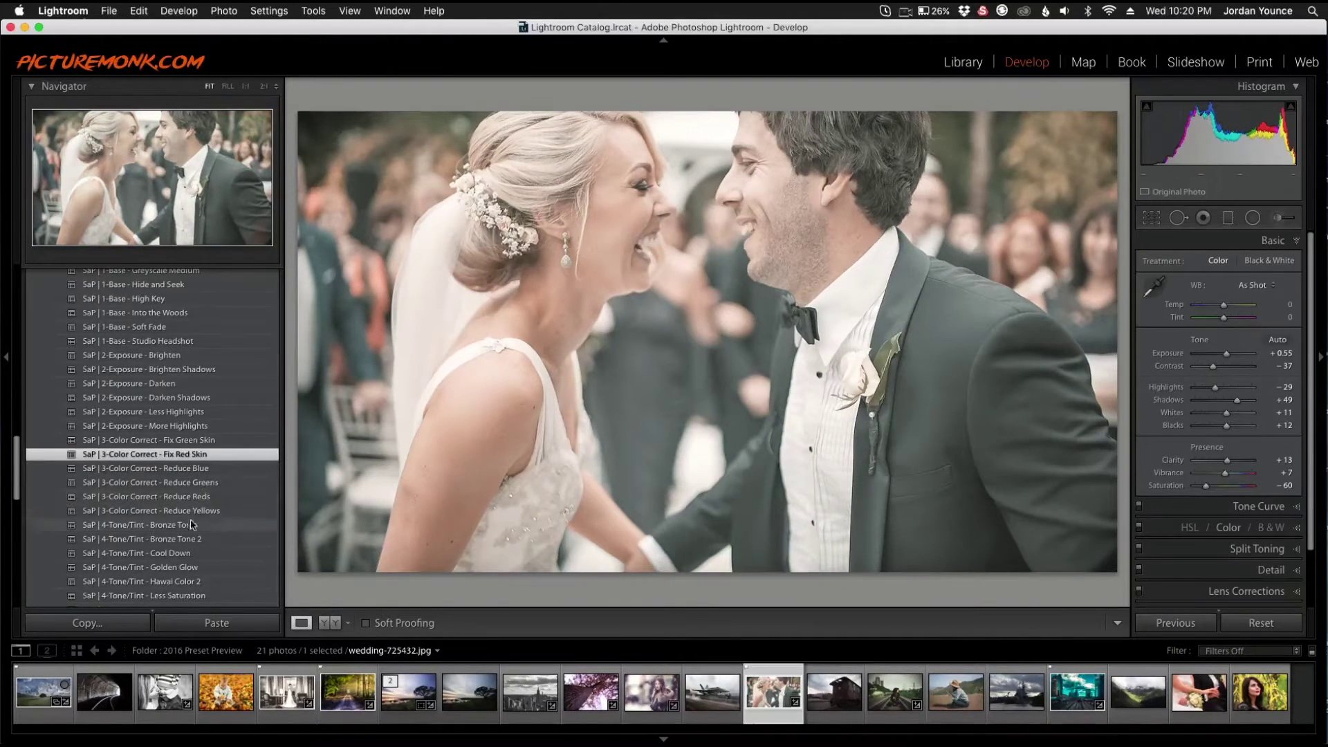
# Add the High Contrast polish and 6-Vignette - Black Dreamy presets.
pyautogui.scroll(-2, 188, 540)
pyautogui.scroll(-5, 189, 540)
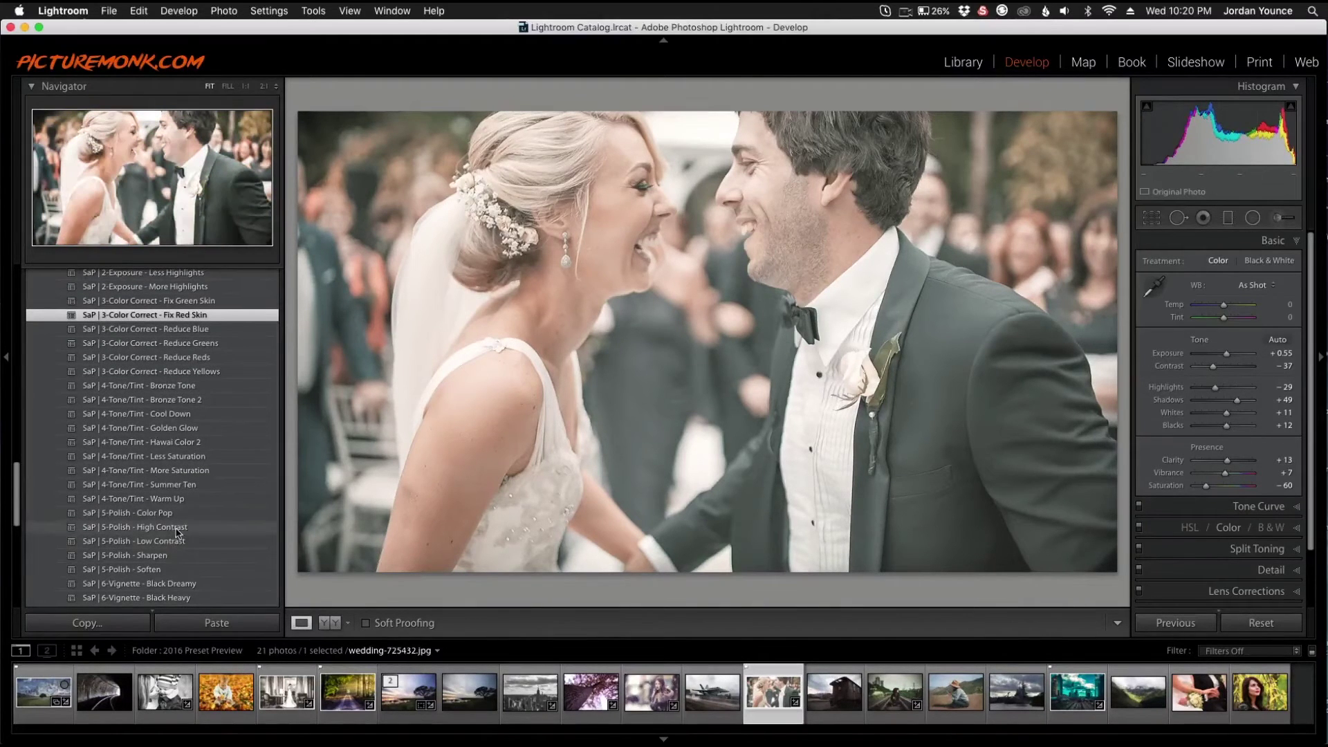
pyautogui.click(177, 529)
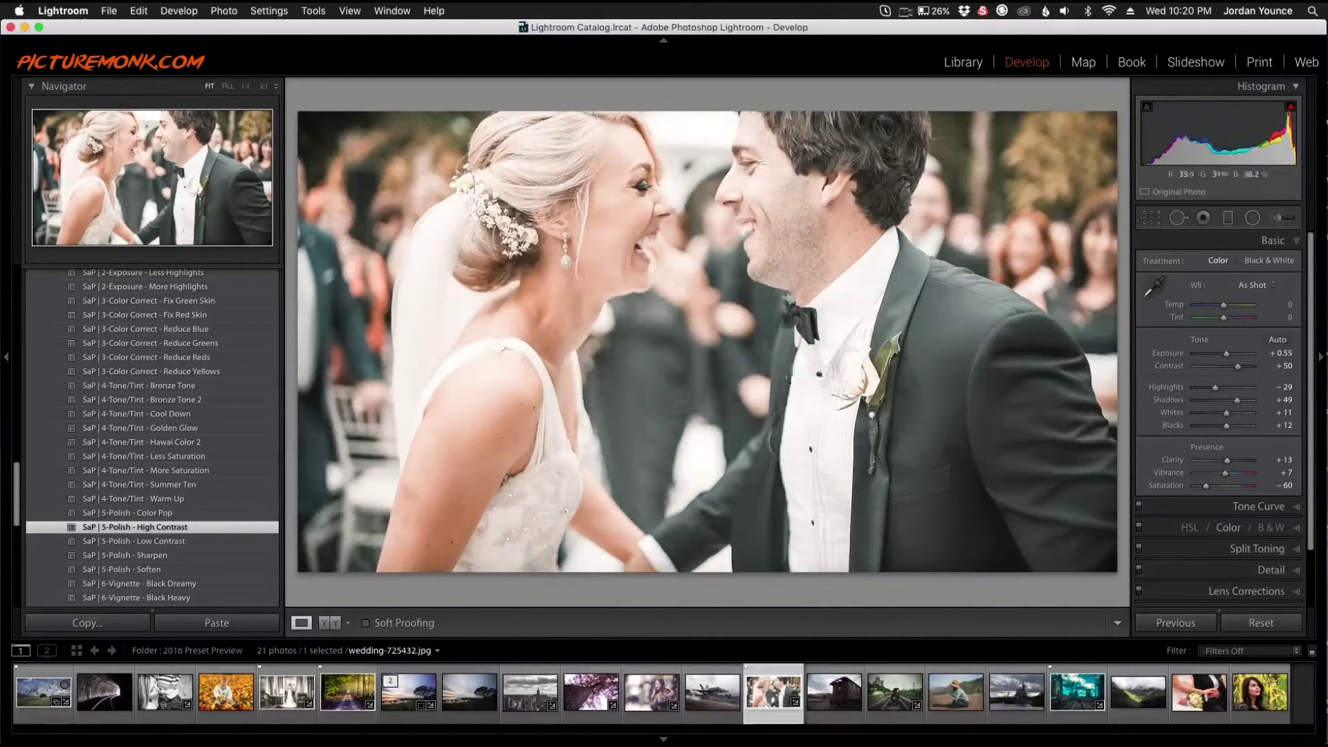
pyautogui.scroll(-1, 223, 520)
pyautogui.scroll(-1, 221, 526)
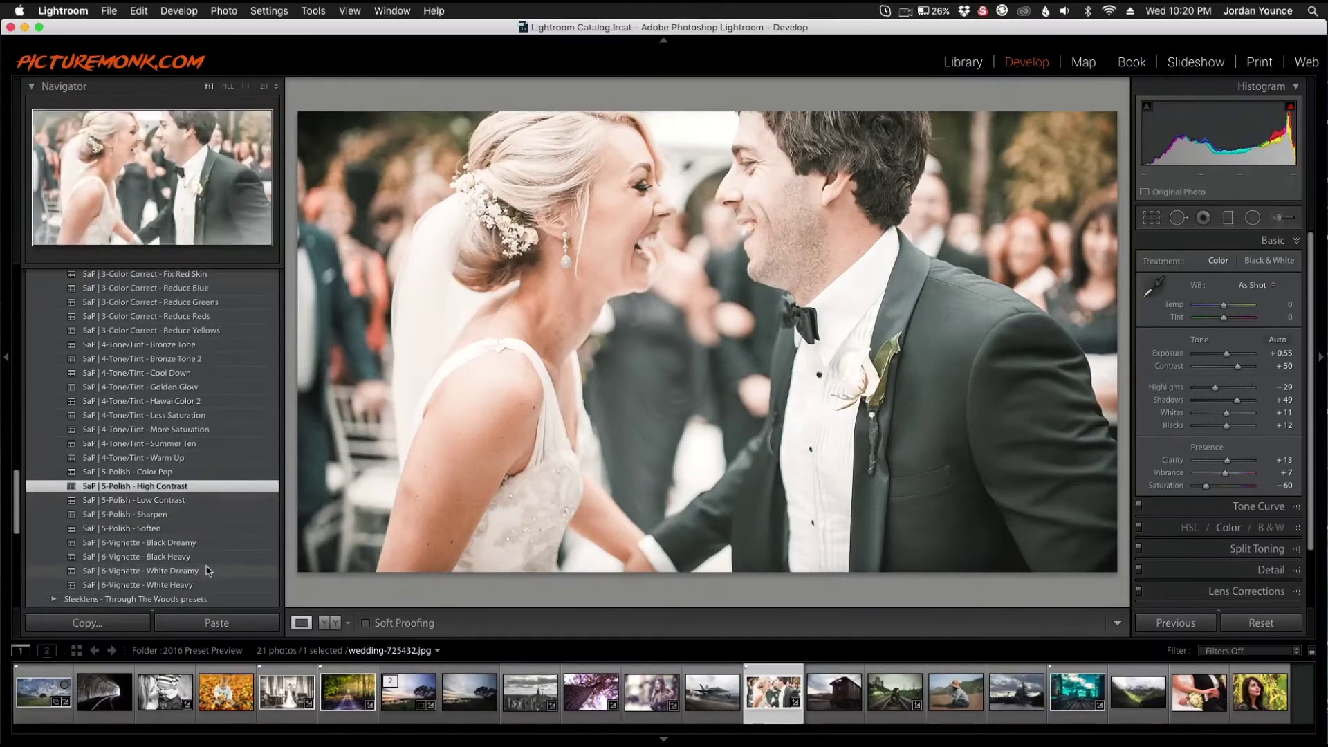
pyautogui.click(199, 545)
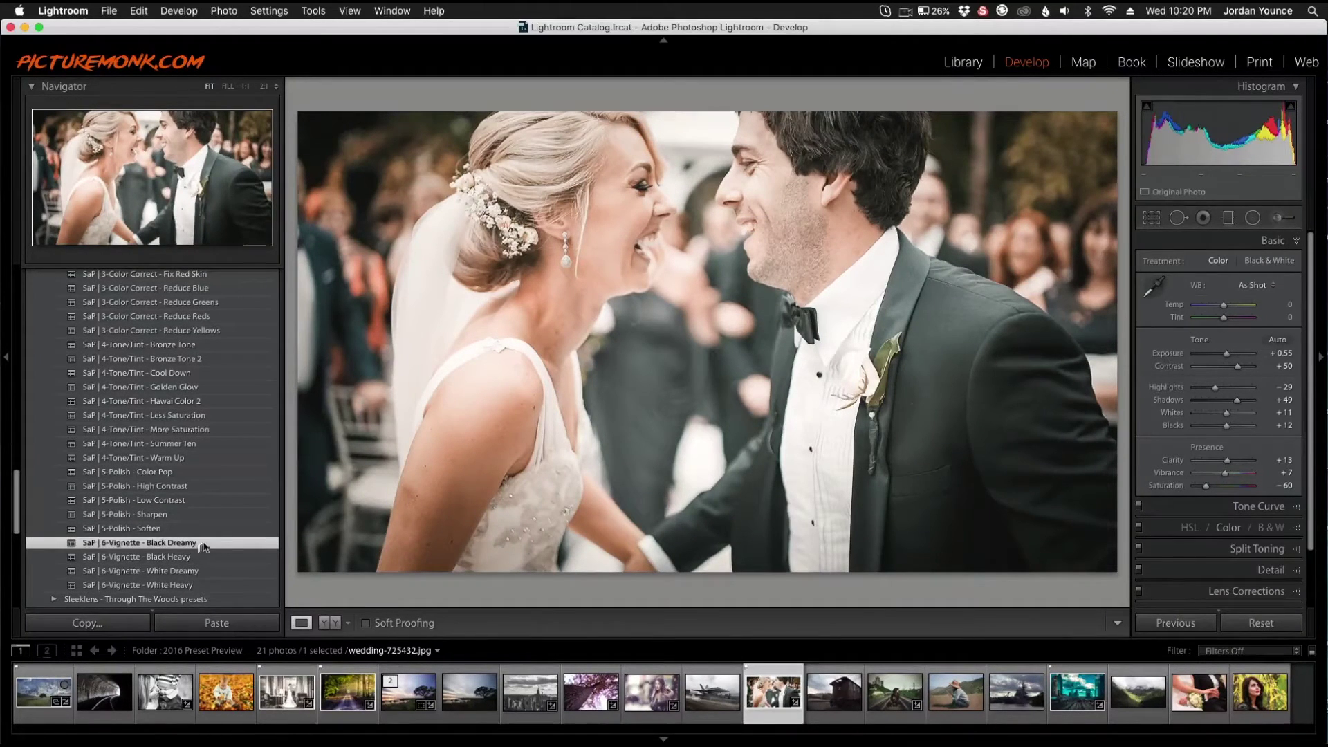
pyautogui.scroll(10, 162, 537)
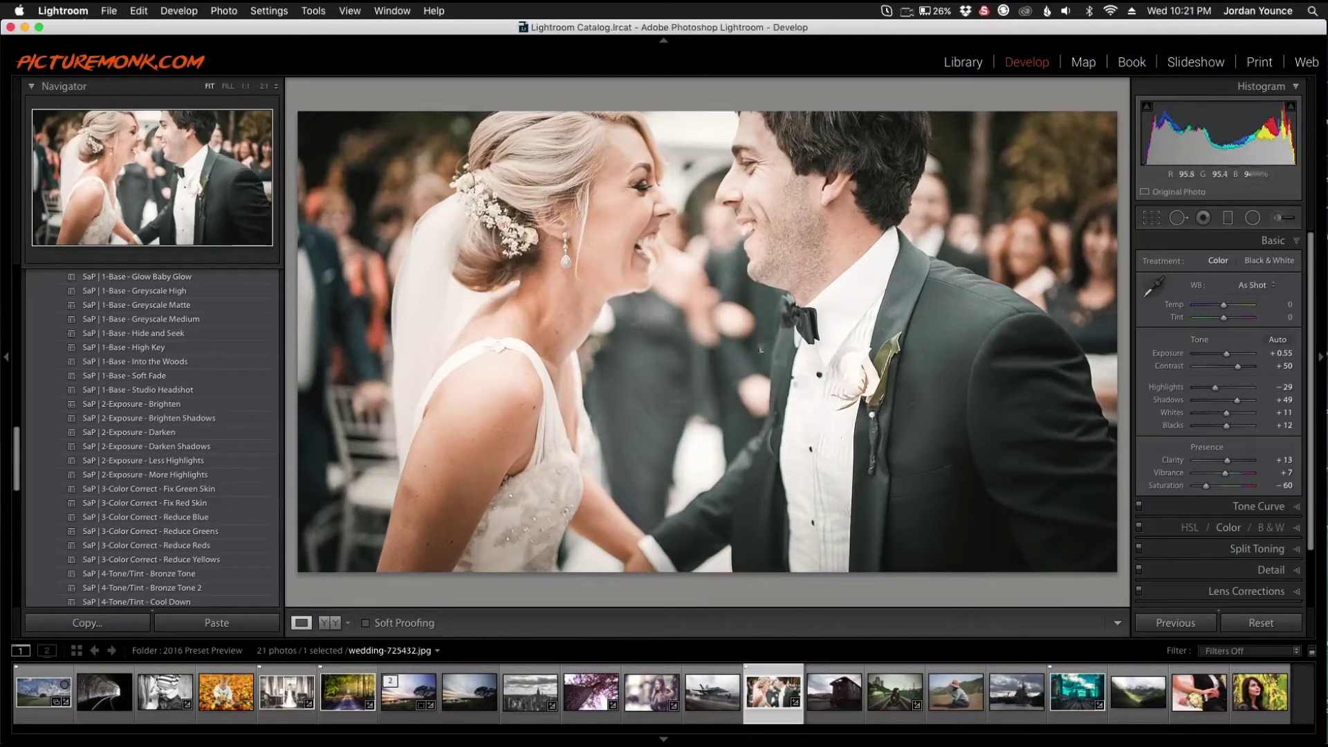
pyautogui.scroll(5, 138, 357)
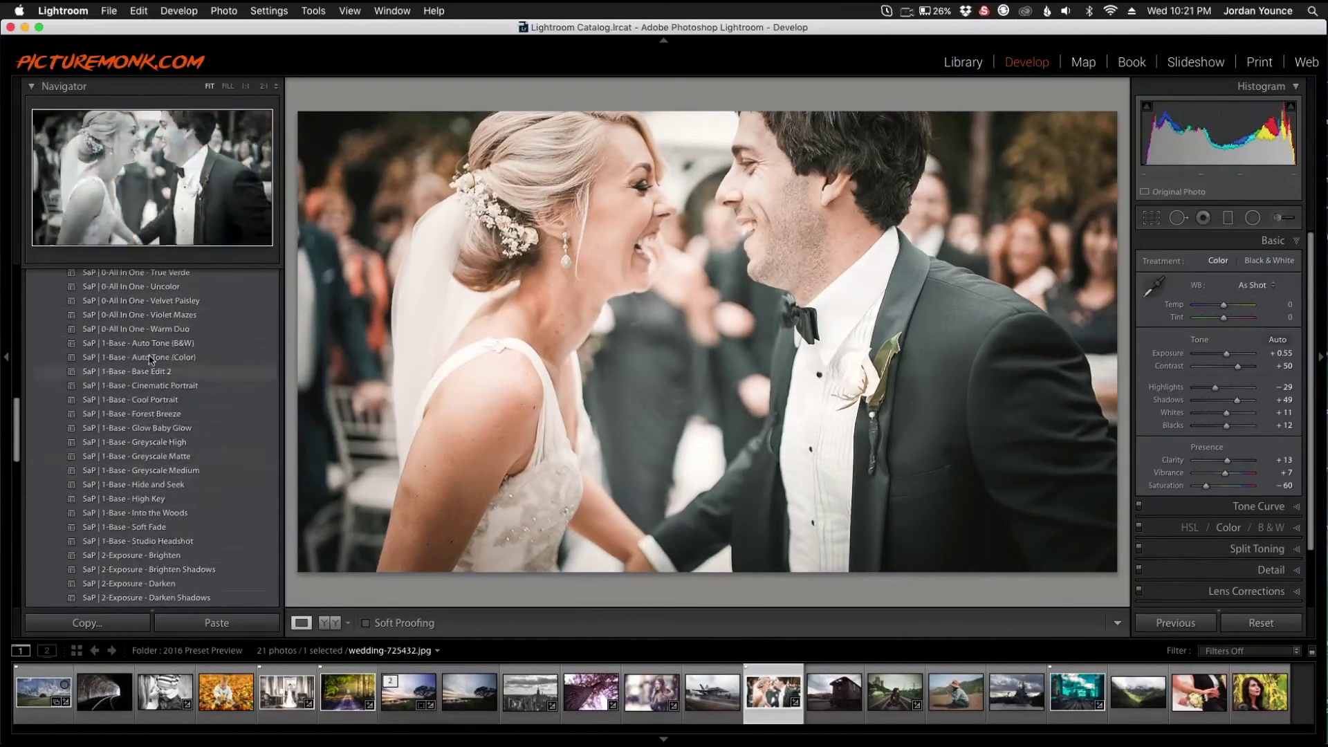
pyautogui.scroll(-4, 158, 498)
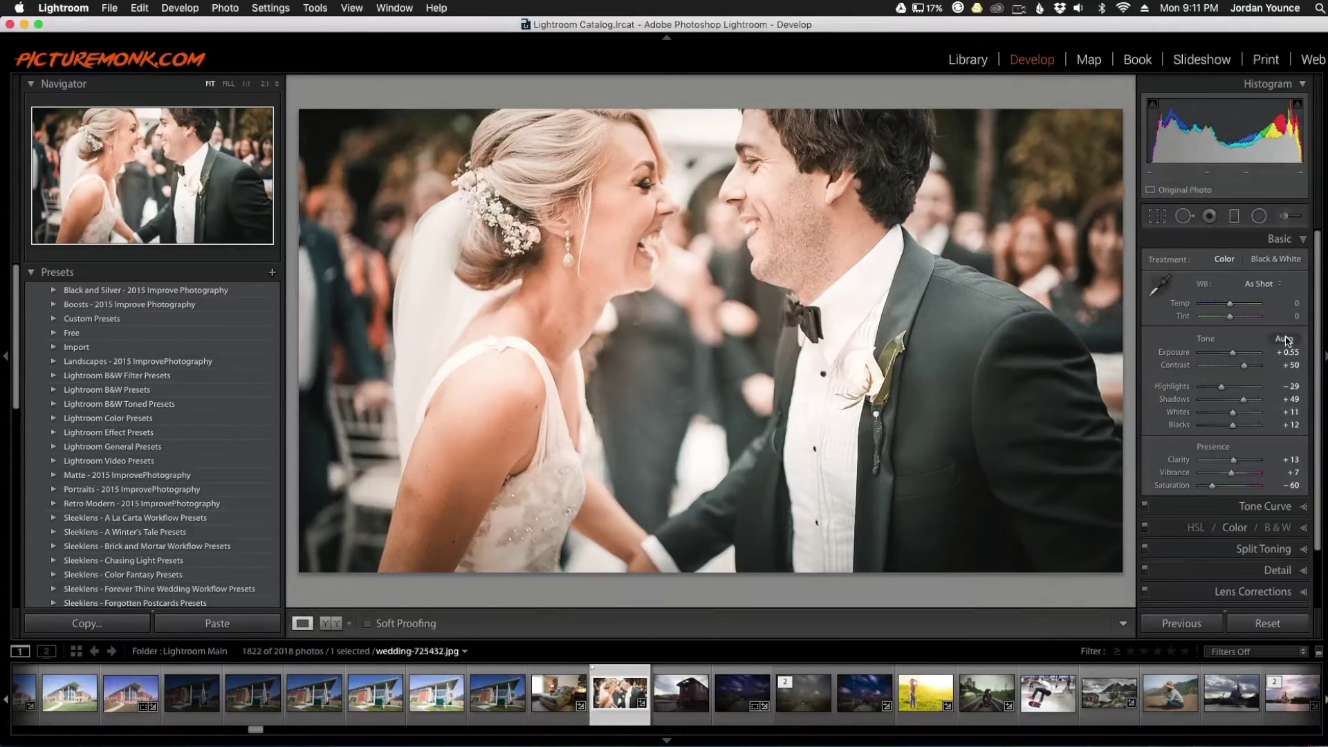
# Load the A Winter's Tale desaturate adjustment-brush effect with brush size 20.
pyautogui.click(1288, 218)
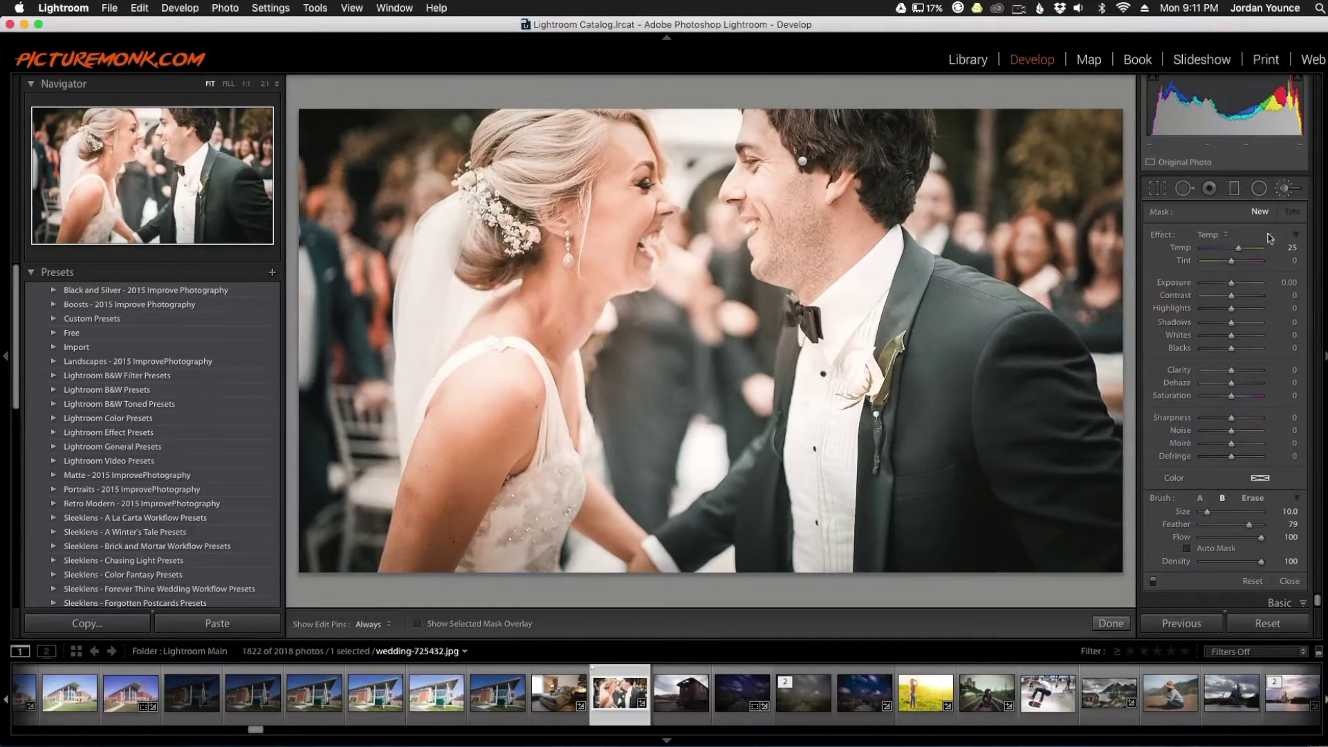
pyautogui.click(1218, 238)
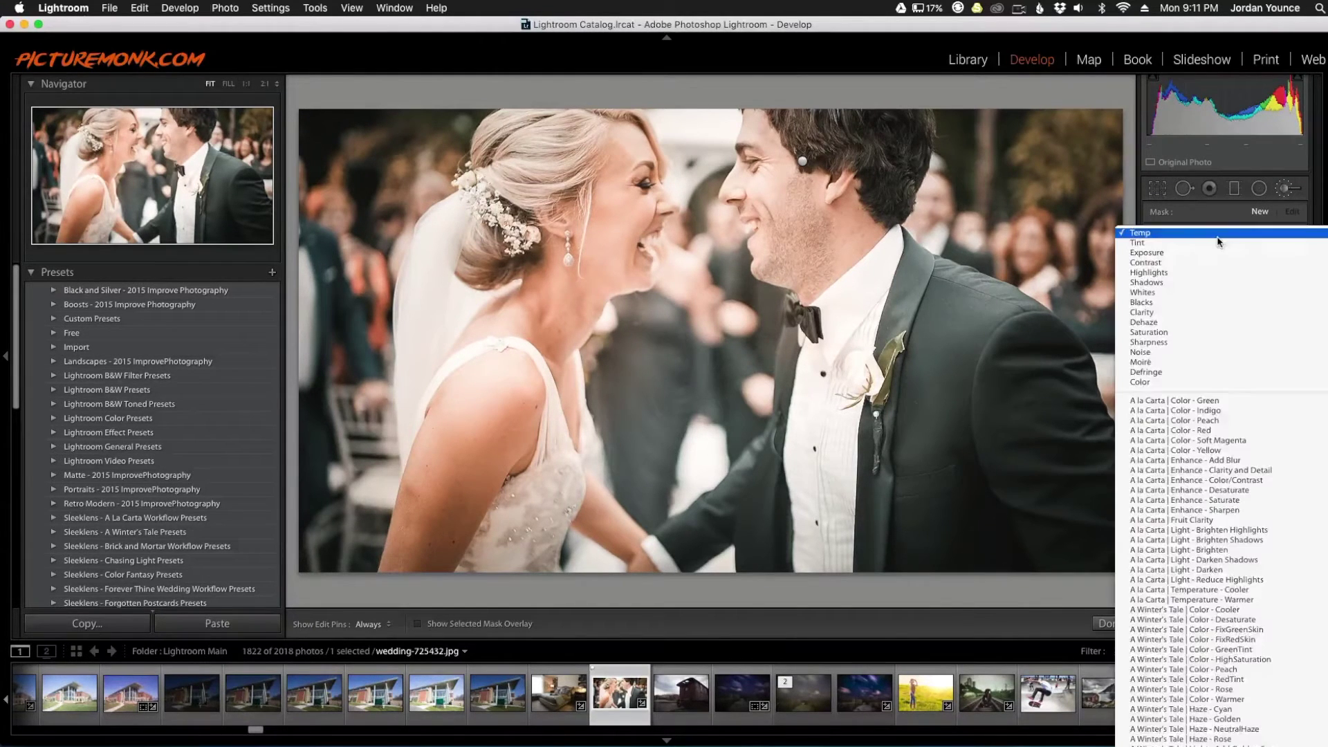
pyautogui.scroll(-2, 1238, 595)
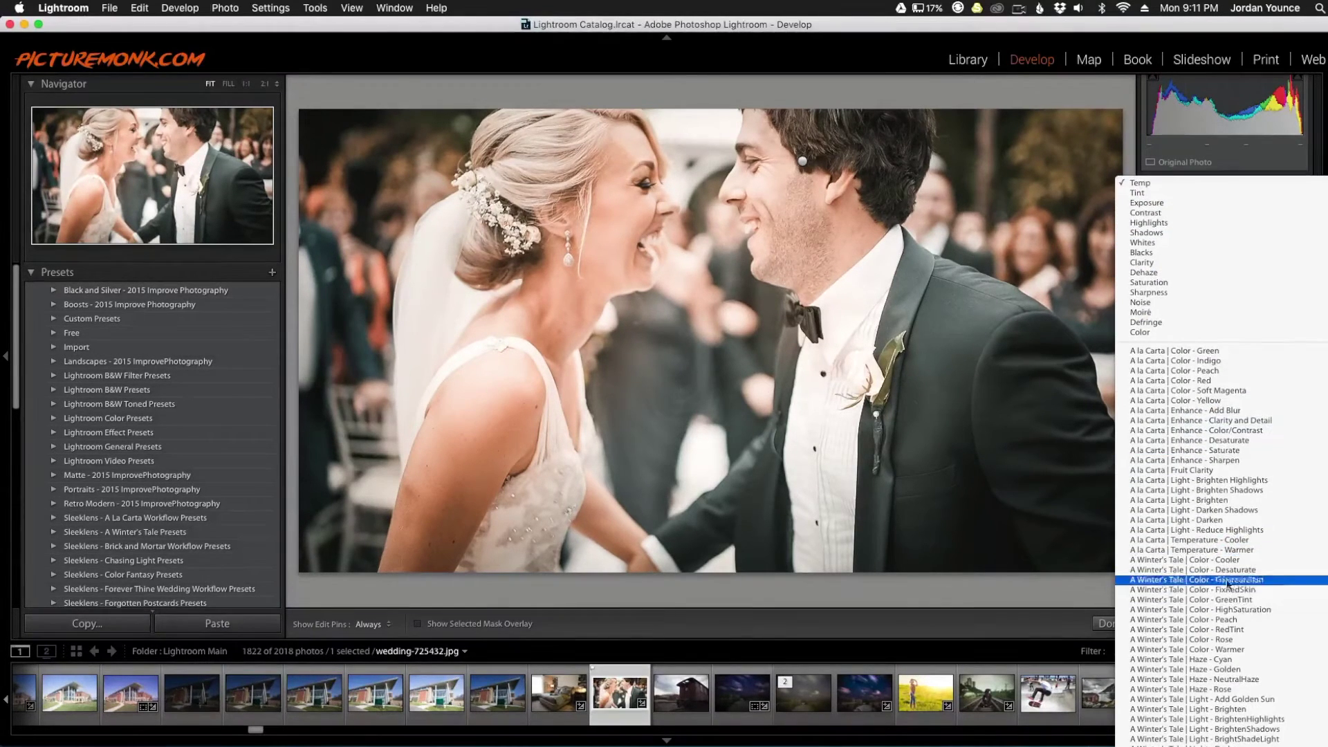
pyautogui.scroll(-2, 1246, 591)
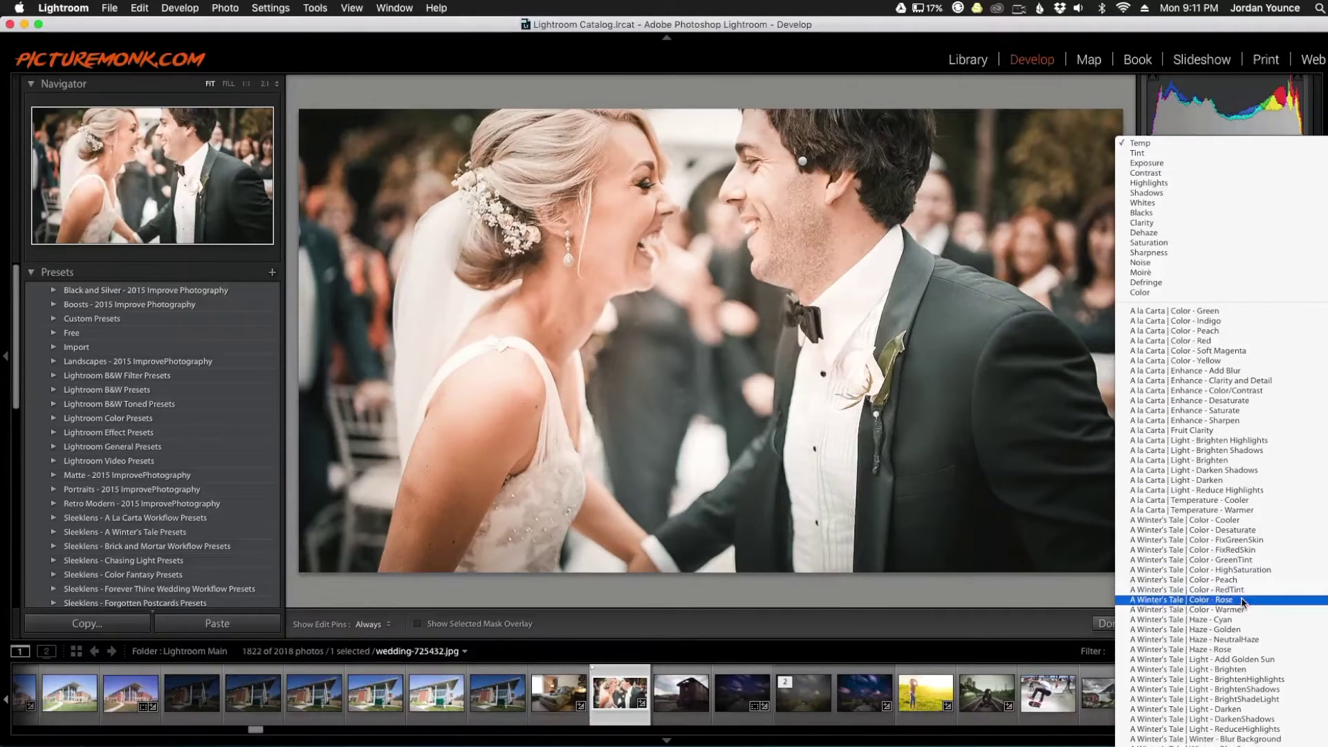
pyautogui.scroll(-1, 1242, 553)
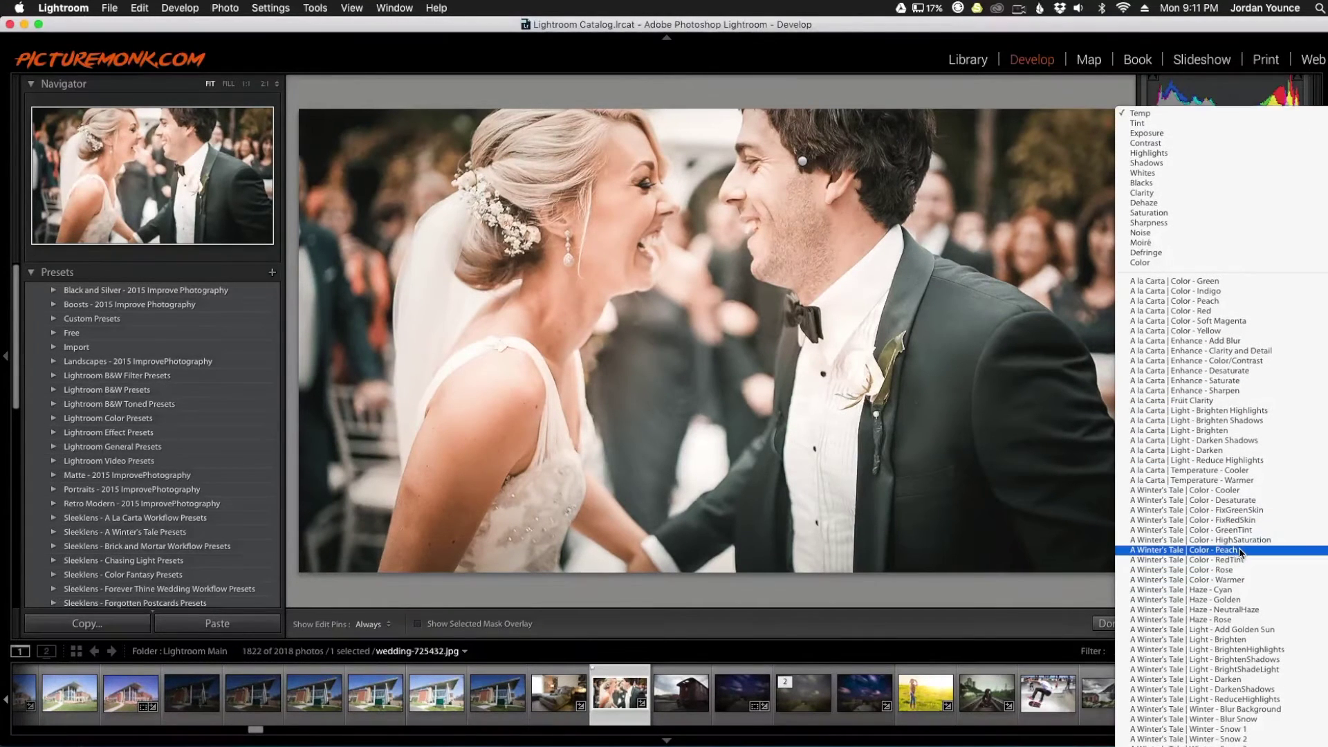
pyautogui.click(1237, 505)
pyautogui.press(']')
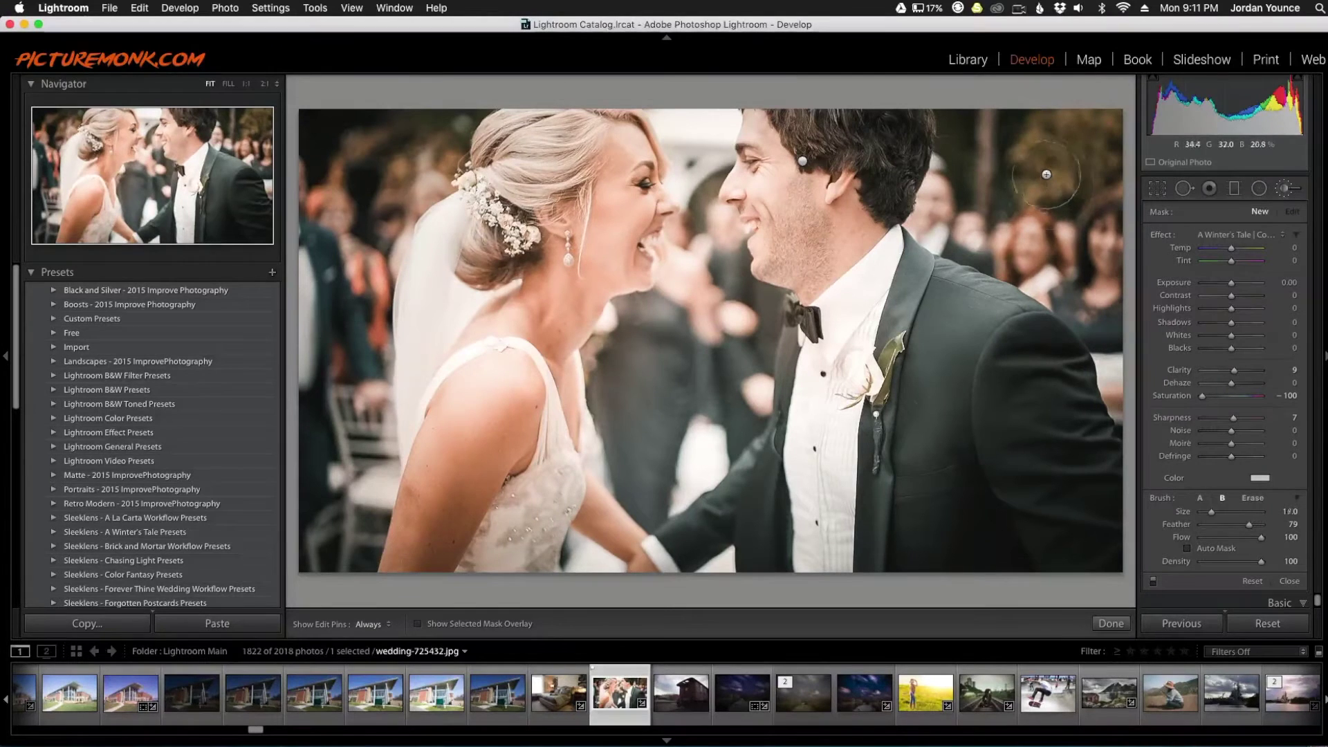
pyautogui.press('h')
# Paint the upper-right and left background grey and lower the mask's Saturation to −50.
pyautogui.moveTo(1096, 154)
pyautogui.mouseDown()
pyautogui.moveTo(1119, 215)
pyautogui.moveTo(985, 185)
pyautogui.mouseUp()
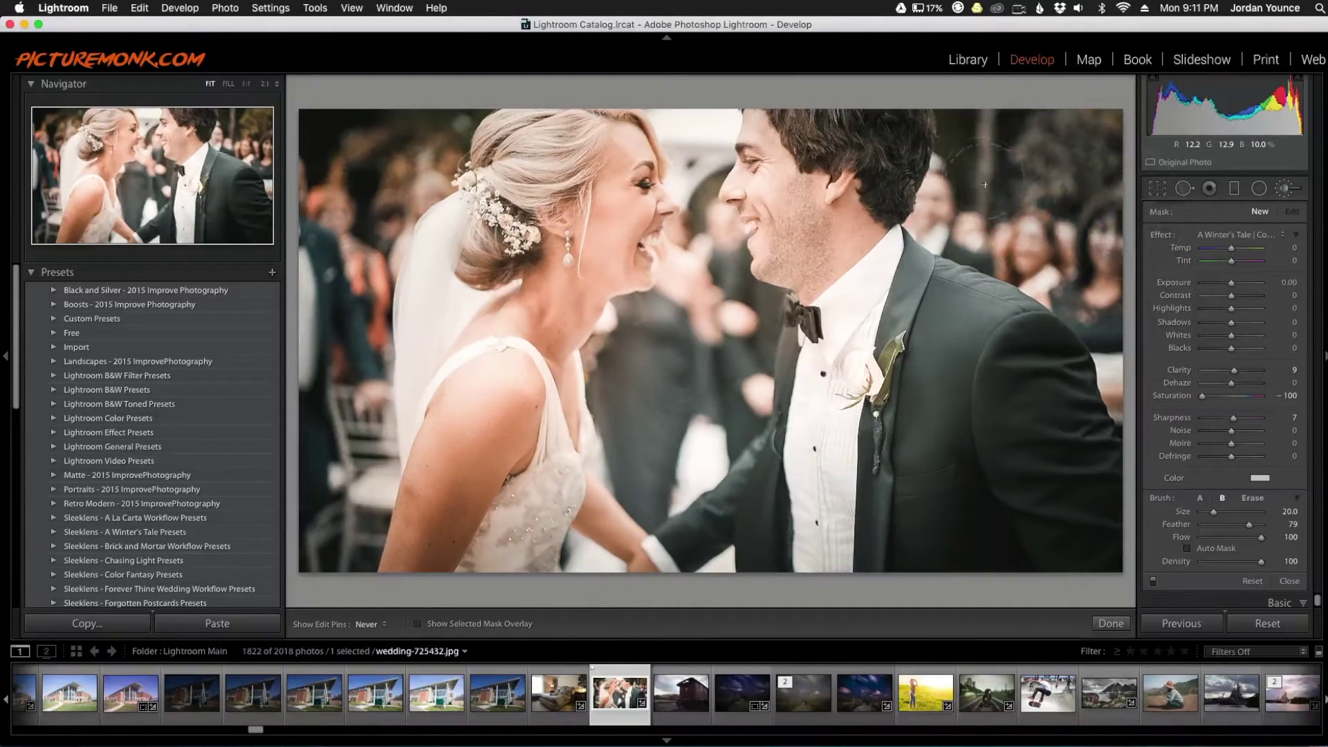
pyautogui.click(1123, 165)
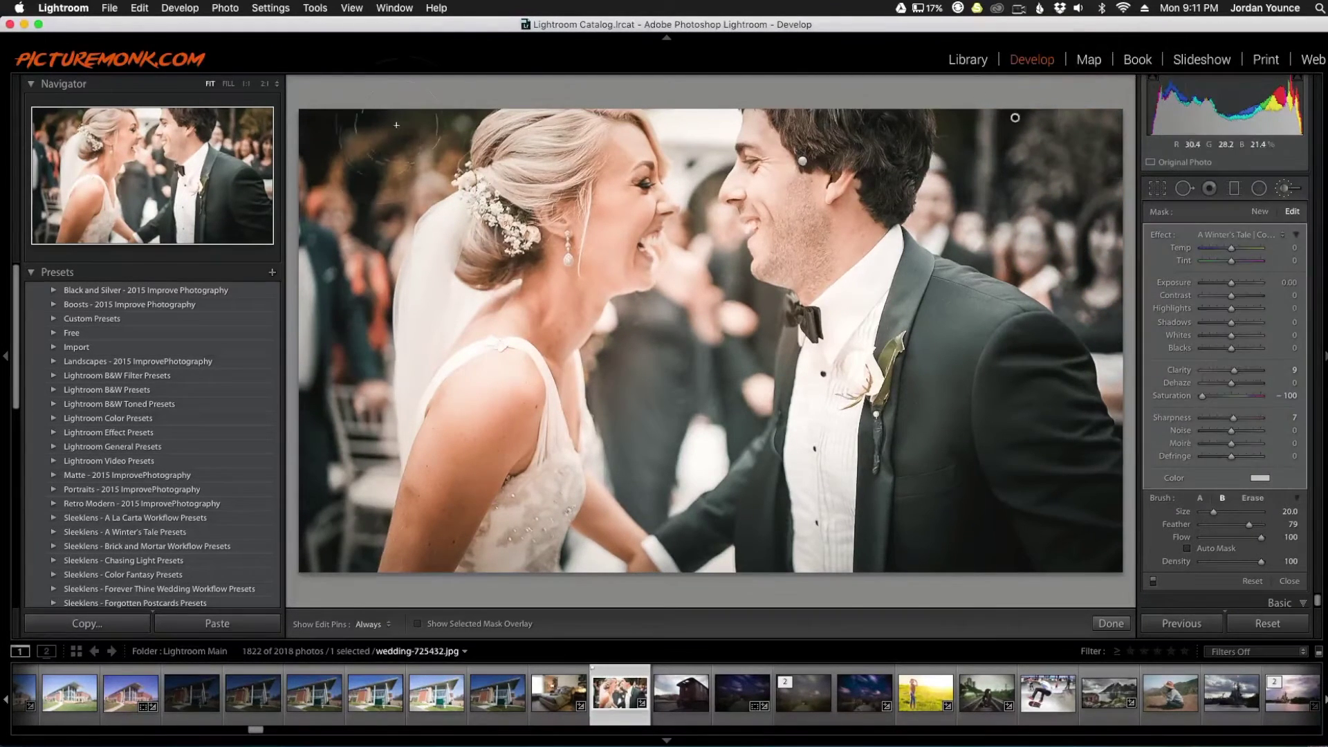
pyautogui.moveTo(344, 219)
pyautogui.mouseDown()
pyautogui.moveTo(320, 421)
pyautogui.moveTo(327, 546)
pyautogui.moveTo(354, 248)
pyautogui.moveTo(390, 131)
pyautogui.mouseUp()
pyautogui.press('h')
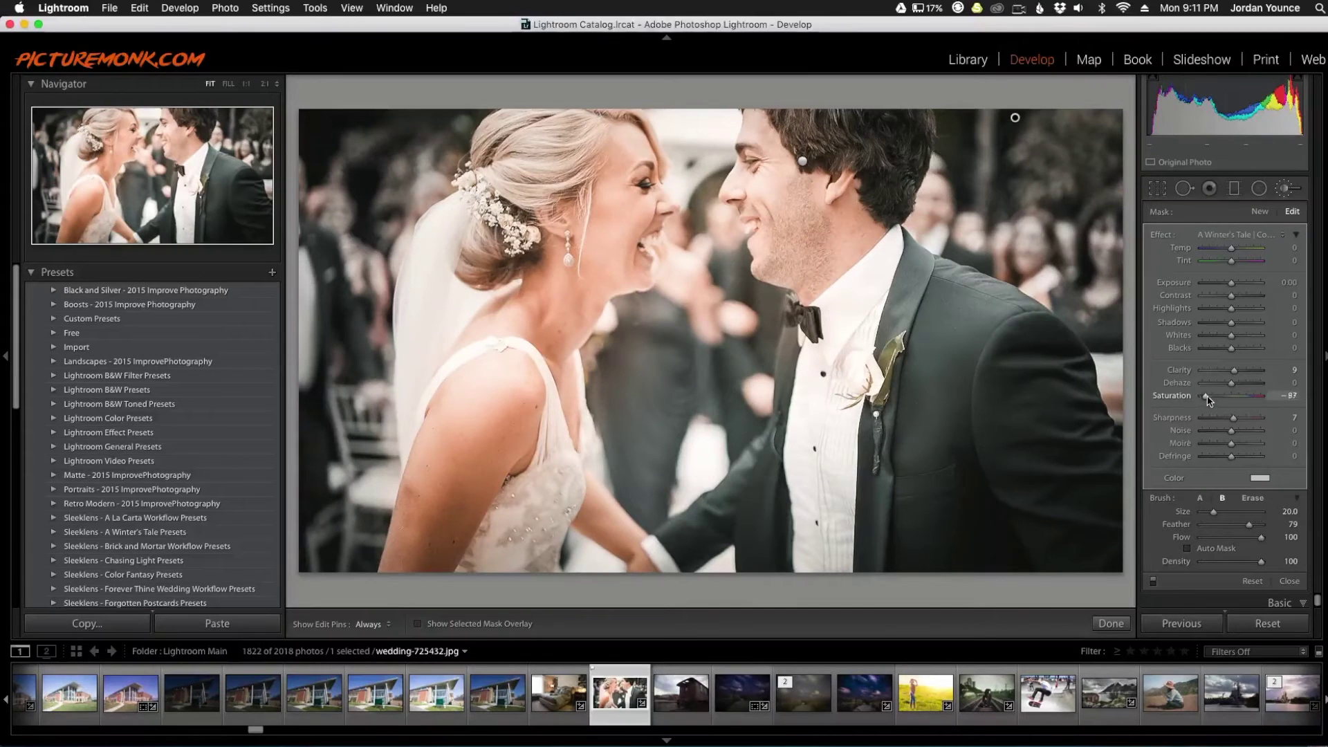
pyautogui.moveTo(1219, 398); pyautogui.dragTo(1221, 399)
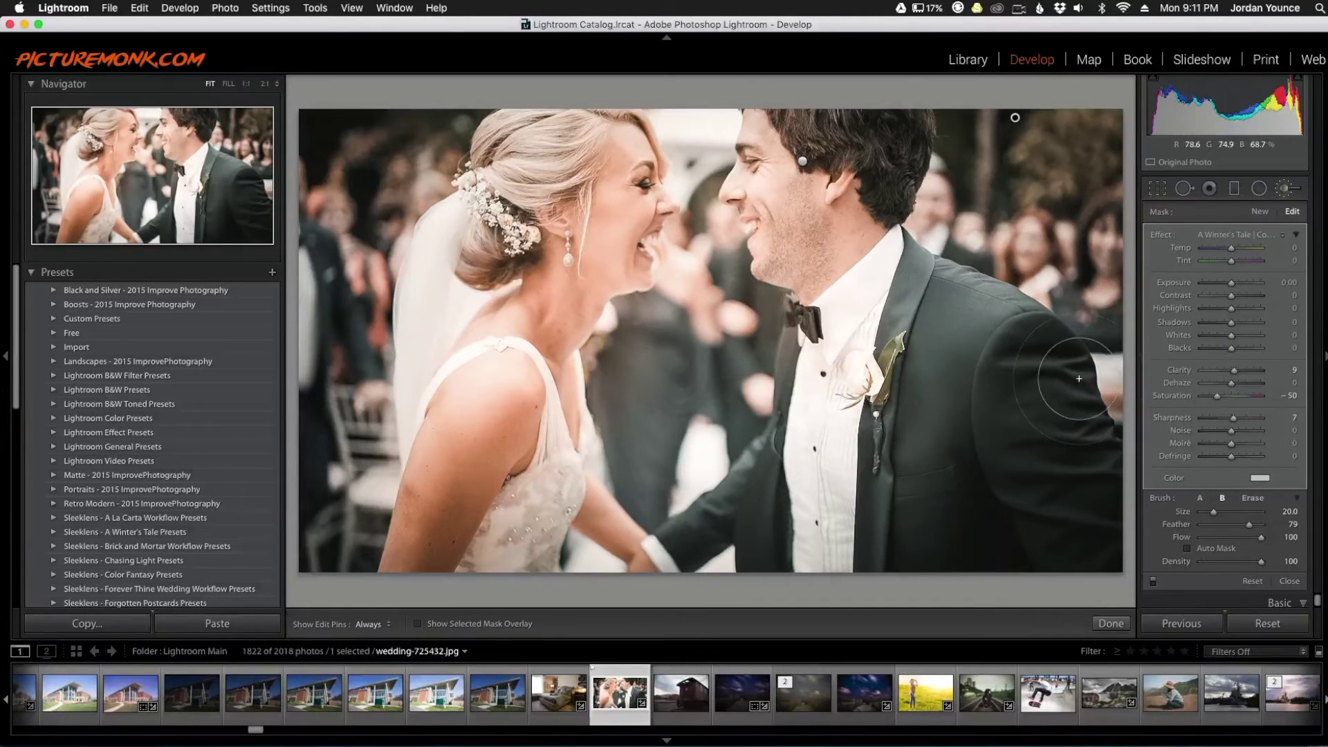
pyautogui.click(1260, 212)
# Load the Strike a Pose | Face - SoftenSkin brush effect and shrink the brush to 13 for the groom's face.
pyautogui.click(1247, 242)
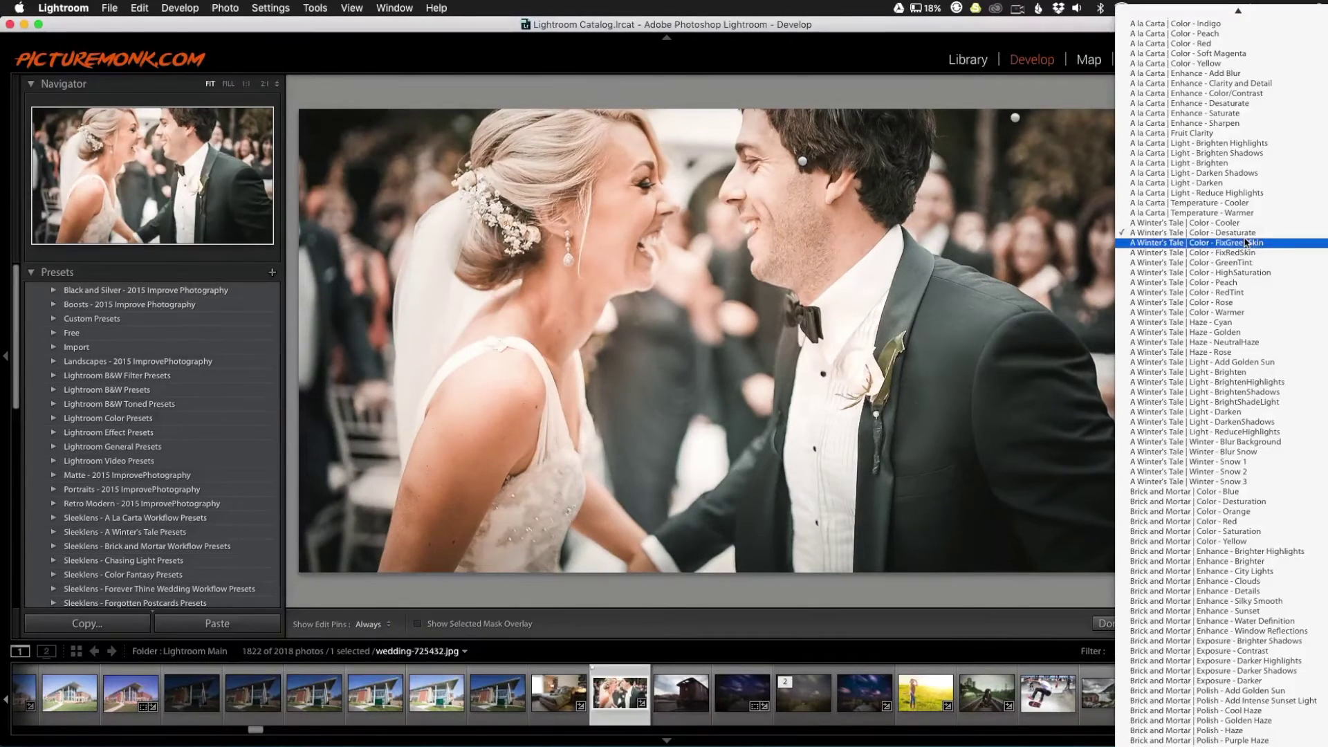
pyautogui.scroll(-5, 1240, 593)
pyautogui.scroll(-15, 1239, 592)
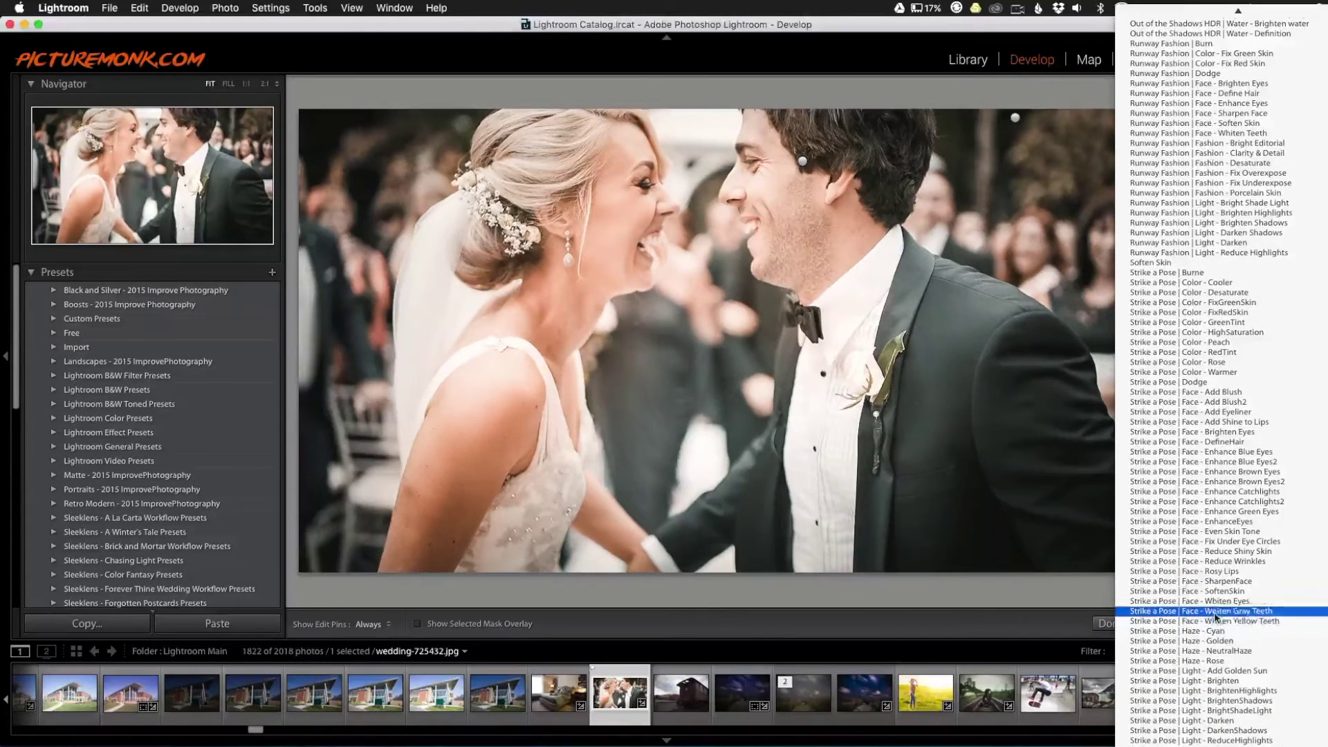
pyautogui.click(1215, 591)
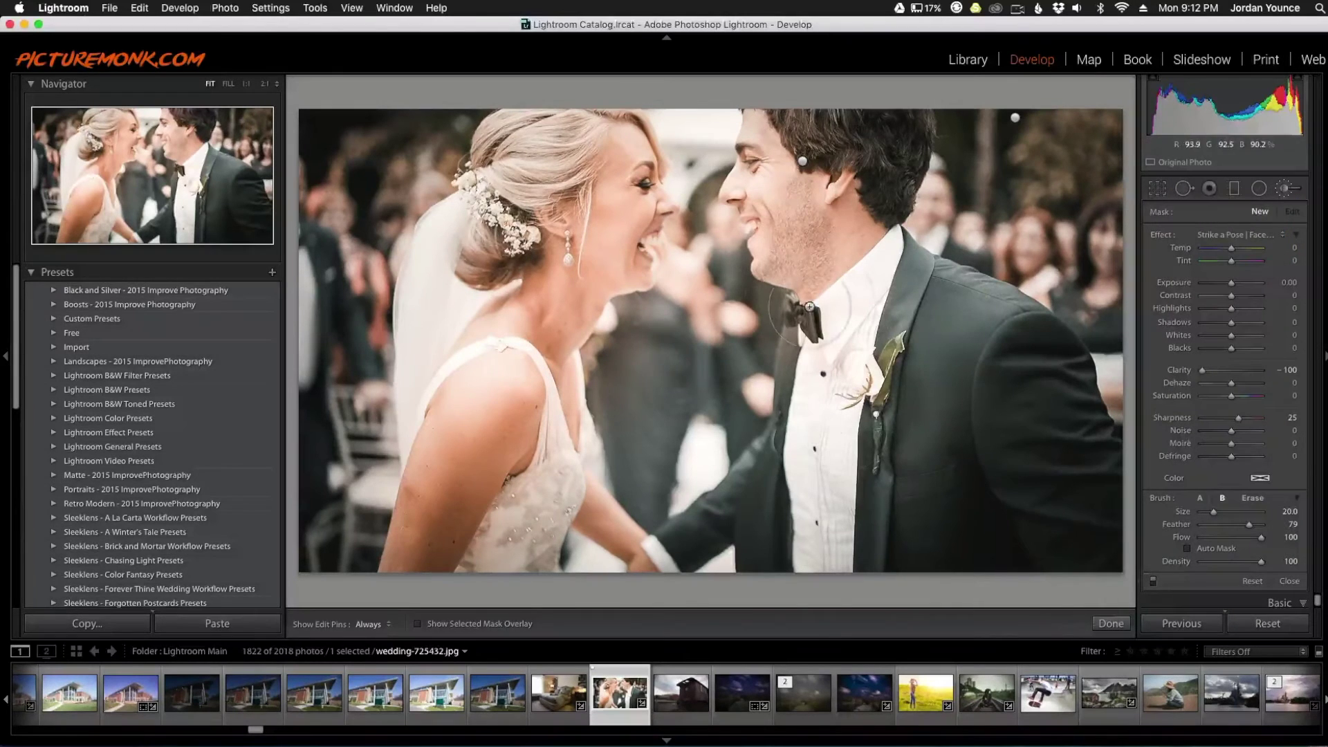
pyautogui.press('[')
pyautogui.press('[')
pyautogui.press('[')
pyautogui.press('h')
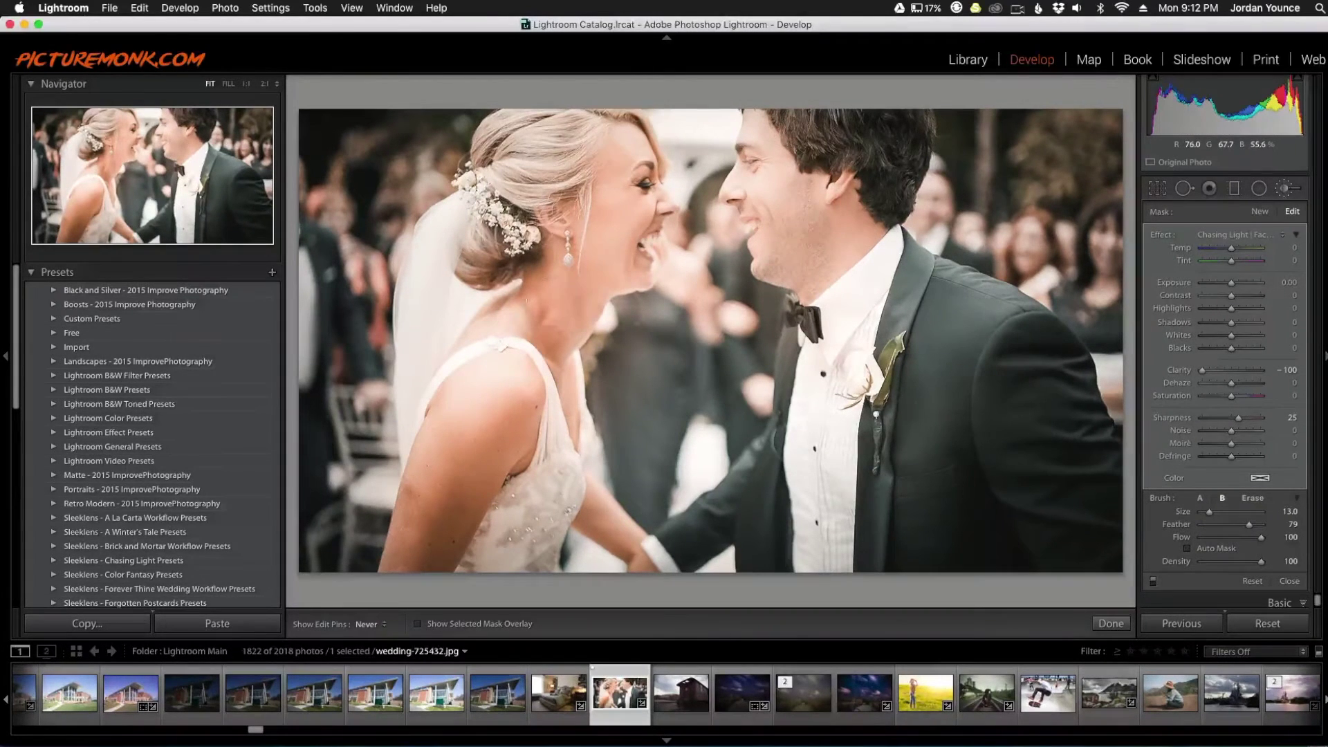
pyautogui.press('h')
pyautogui.press('h')
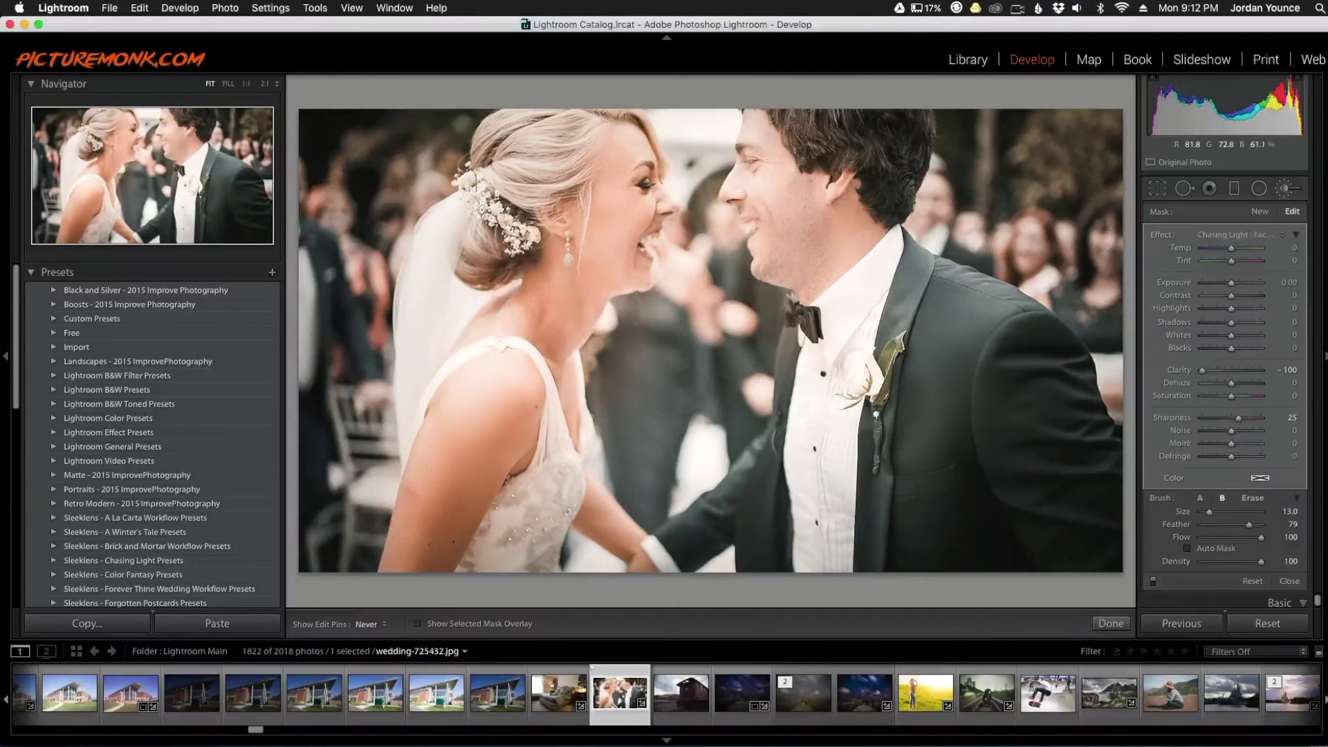
pyautogui.press('h')
pyautogui.press('h')
pyautogui.press('h')
pyautogui.press('h')
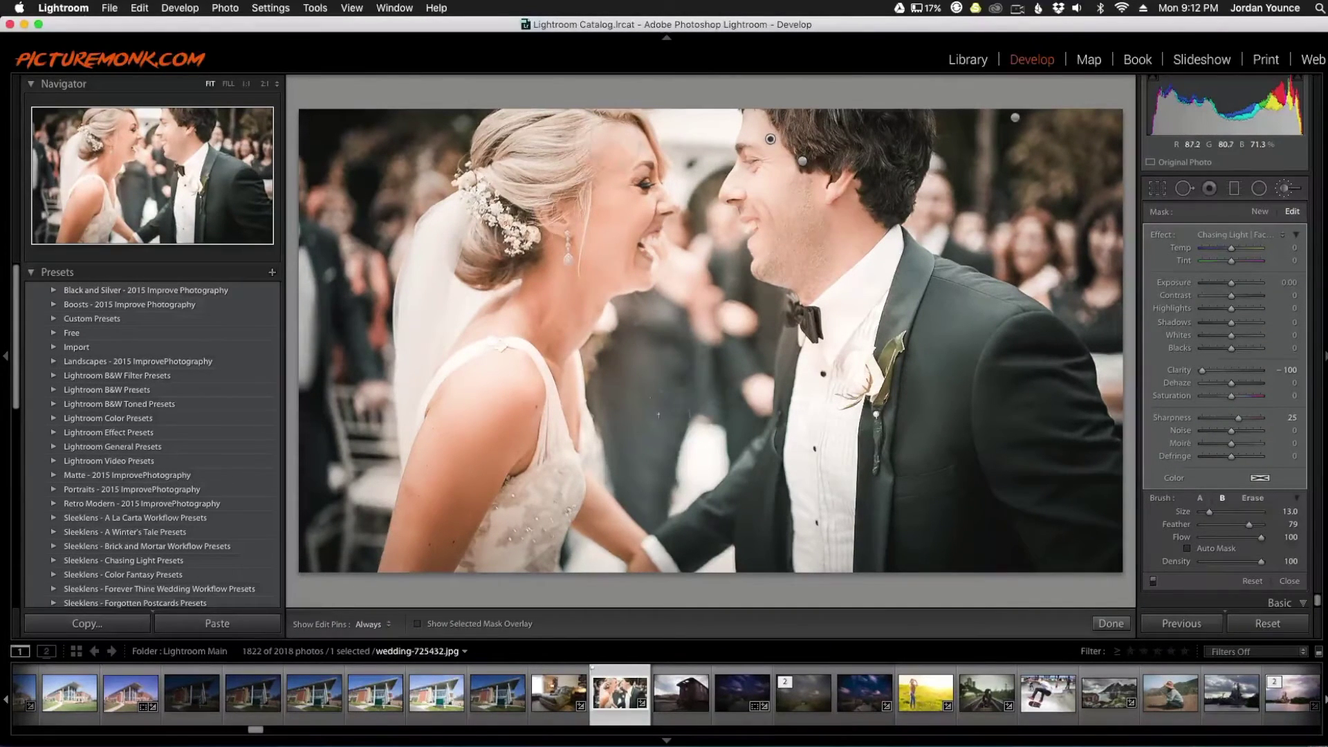
pyautogui.press('h')
pyautogui.press('h')
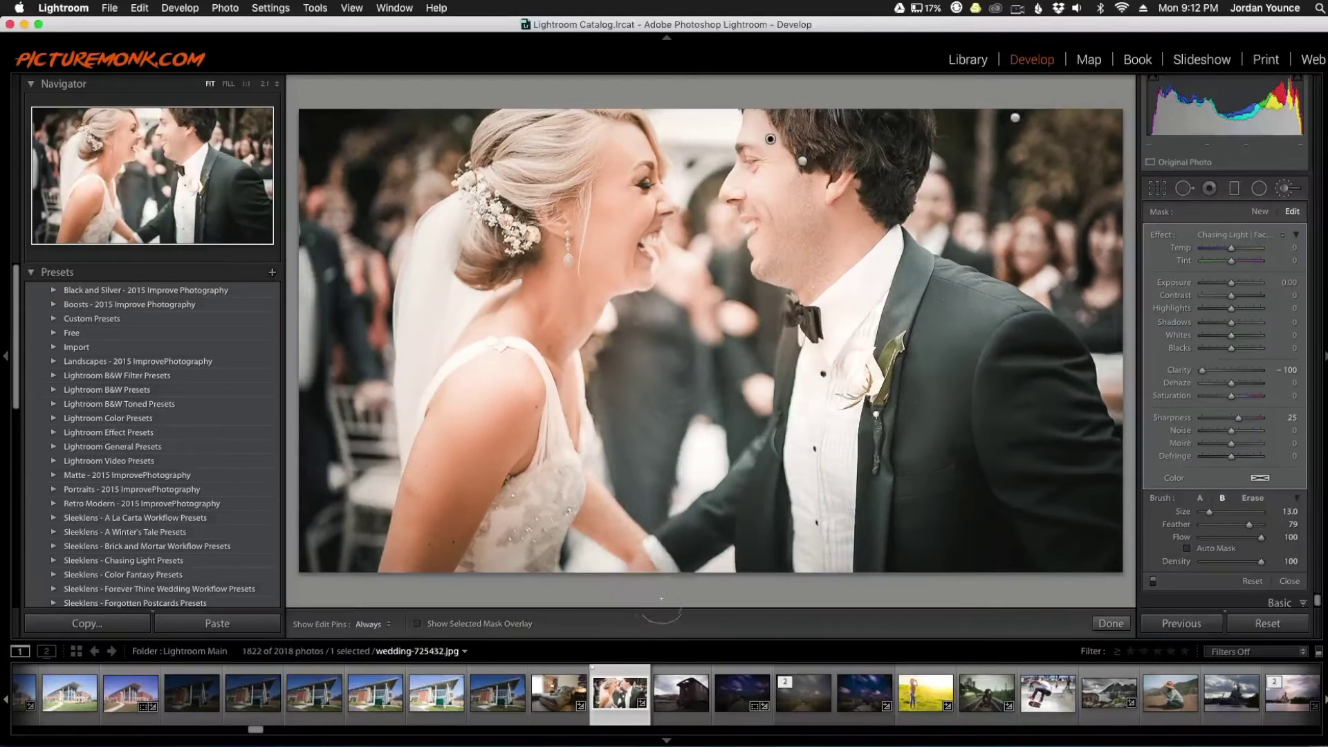
pyautogui.press('h')
pyautogui.press('h')
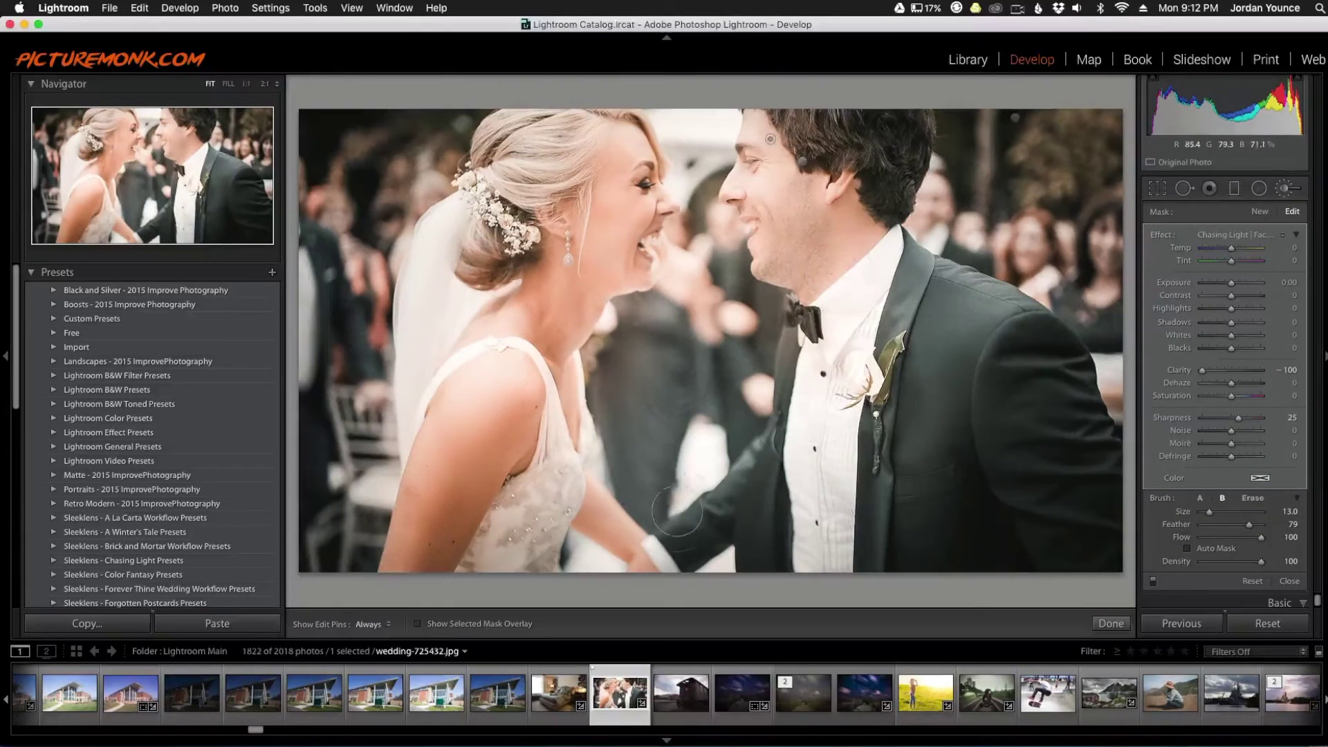
pyautogui.press('h')
pyautogui.press('h')
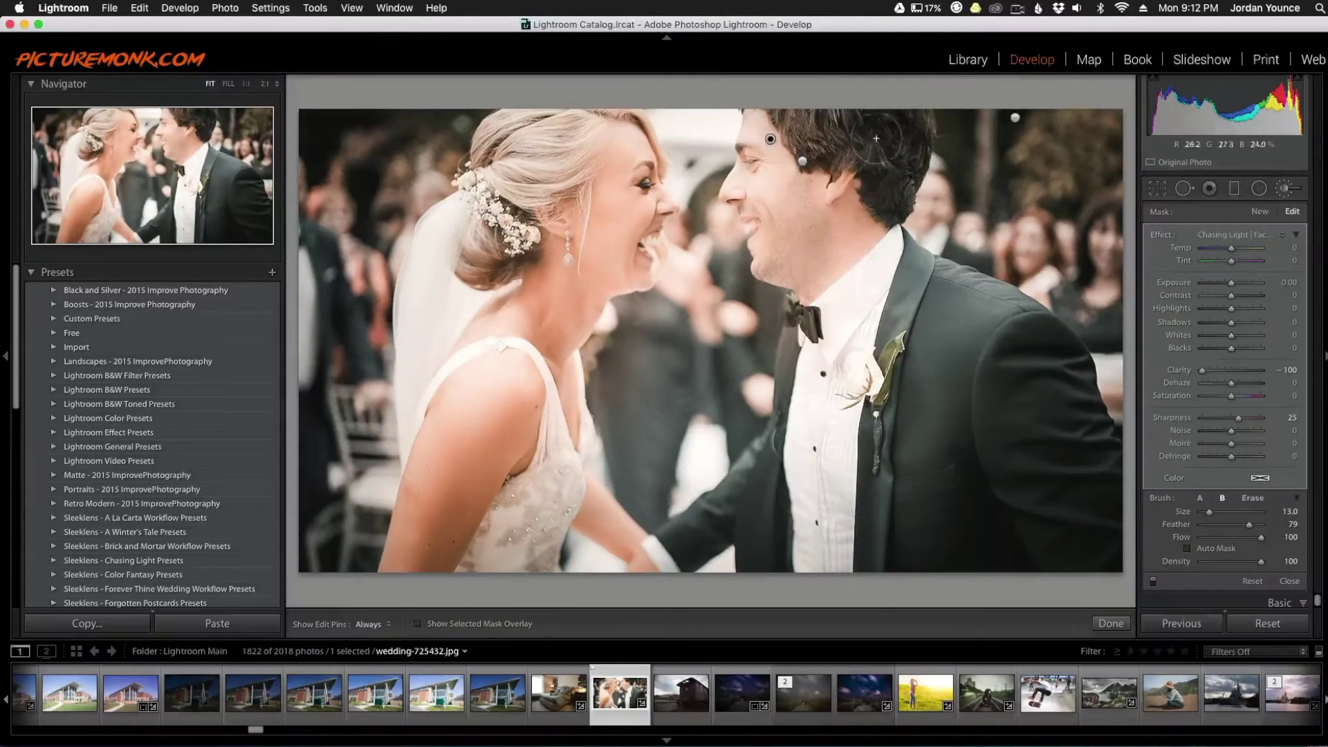
pyautogui.press('h')
pyautogui.press('h')
# Start a new brush mask with the A la Carta | Light - Darken effect.
pyautogui.click(1260, 215)
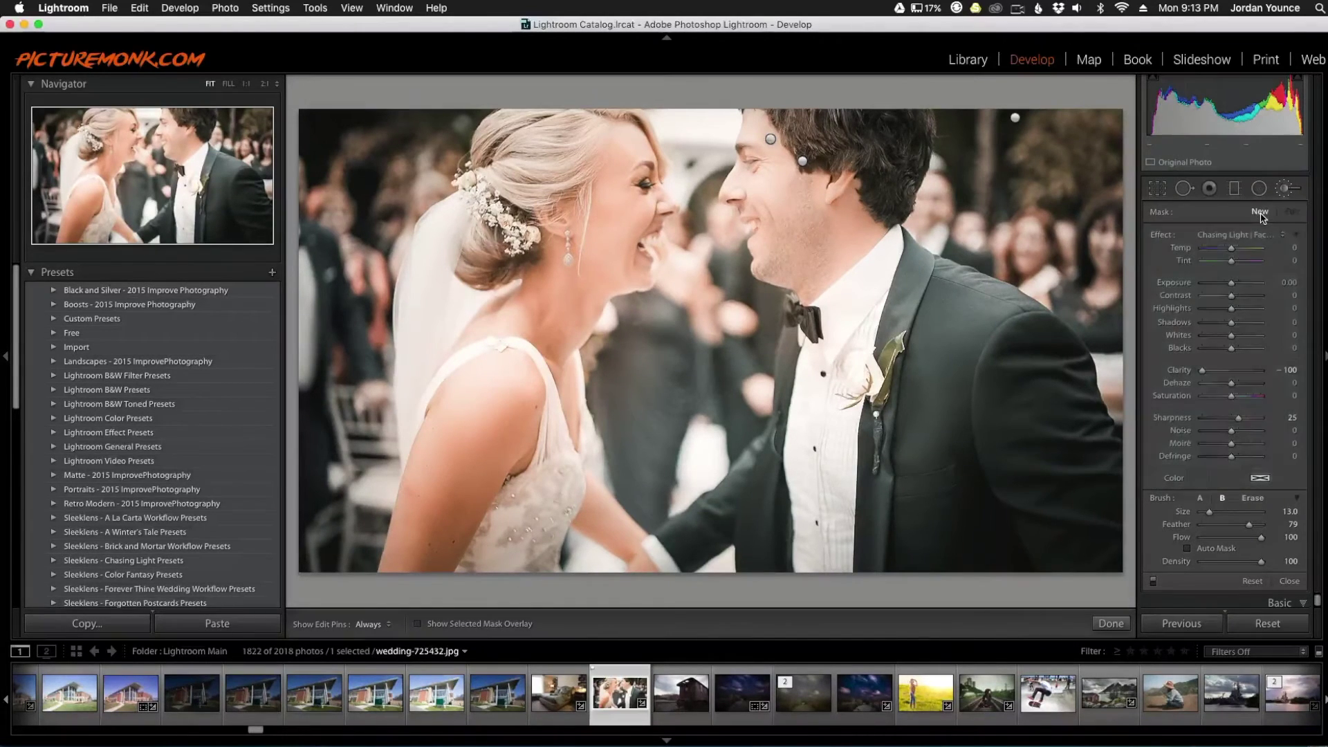
pyautogui.click(1226, 236)
pyautogui.scroll(10, 1277, 645)
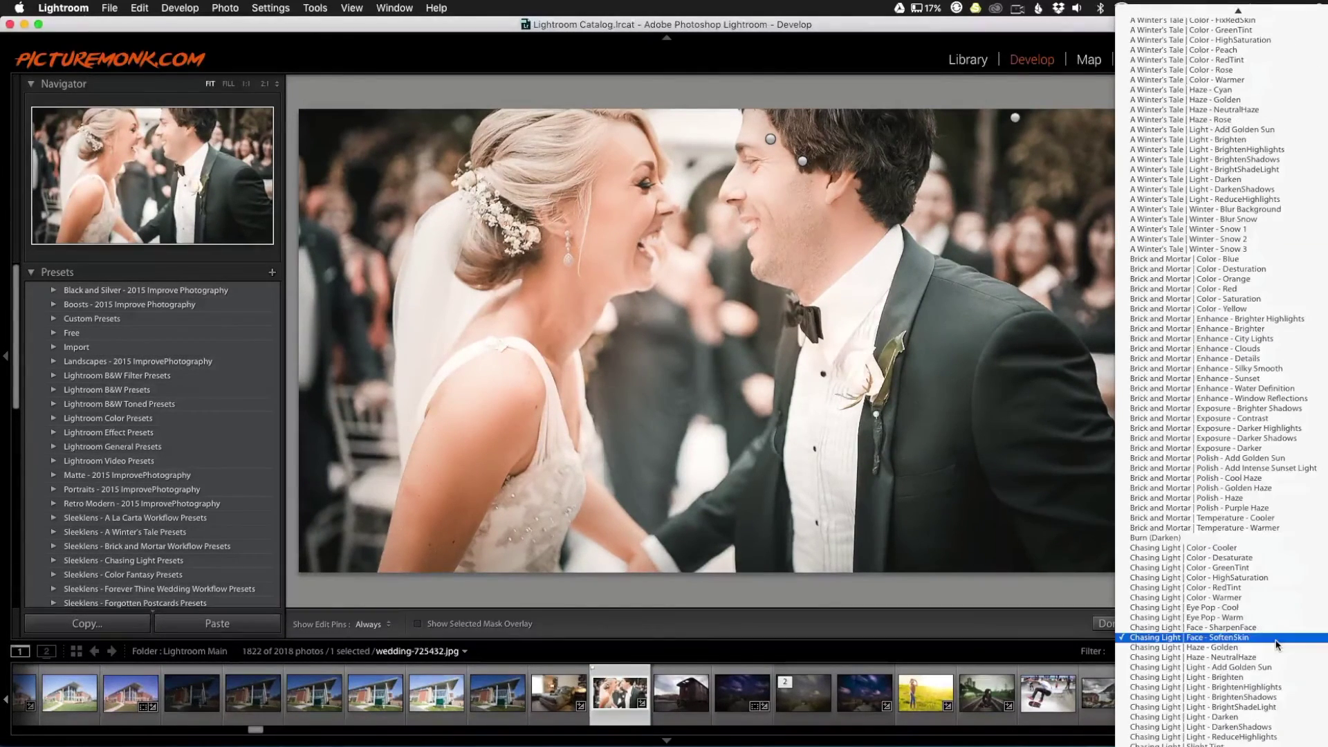
pyautogui.scroll(3, 1277, 645)
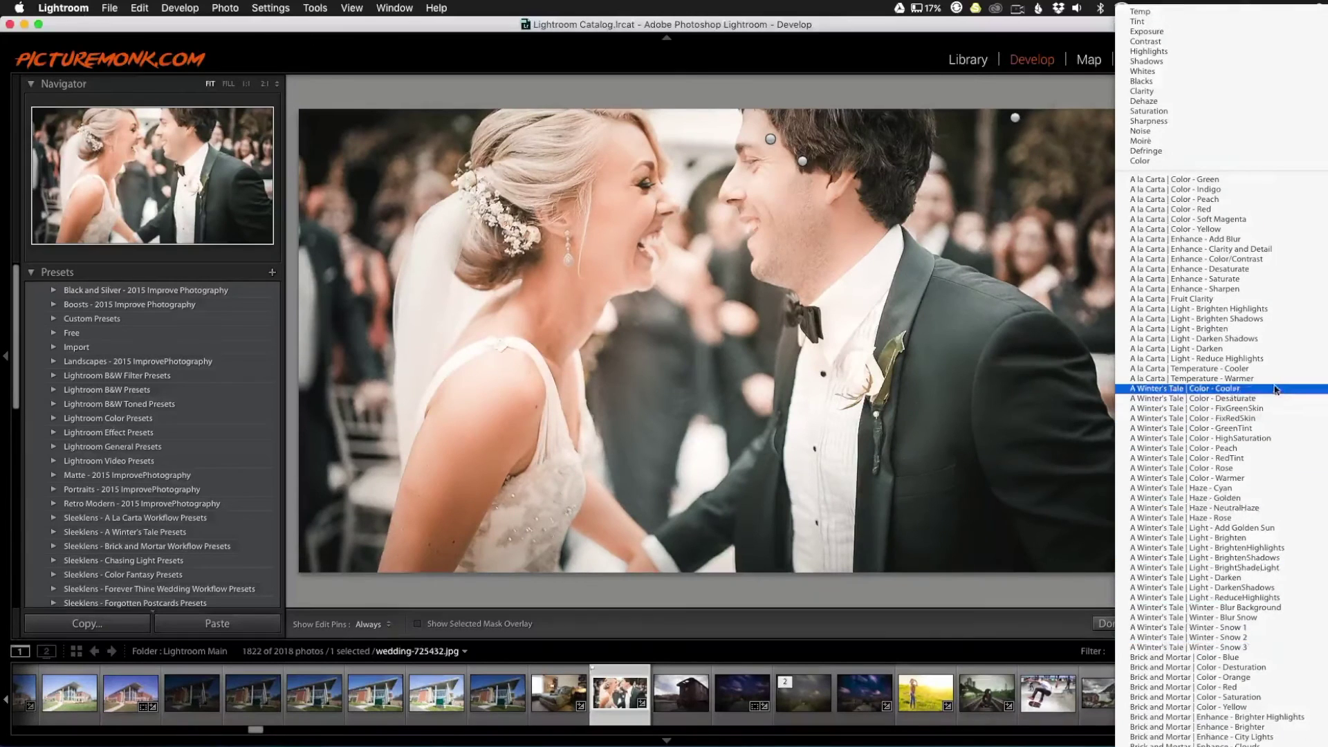
pyautogui.click(1252, 350)
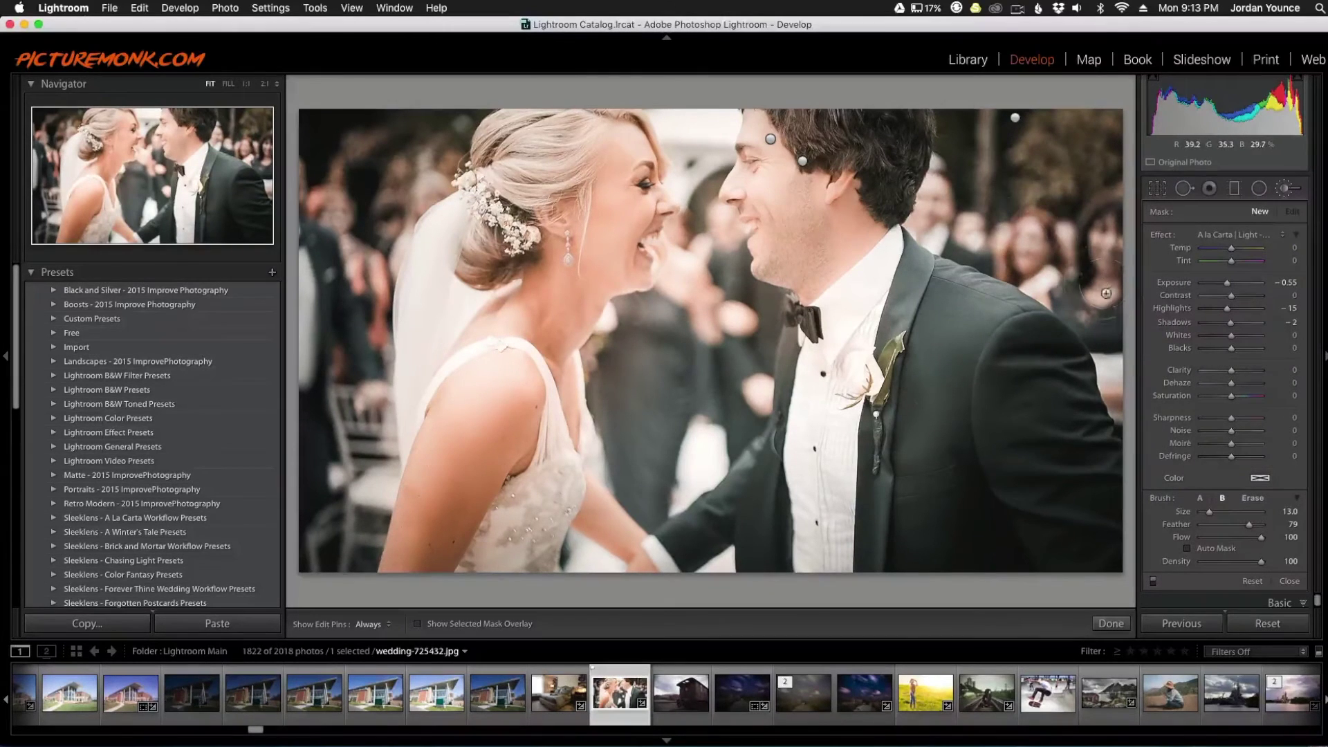
pyautogui.scroll(5, 1037, 152)
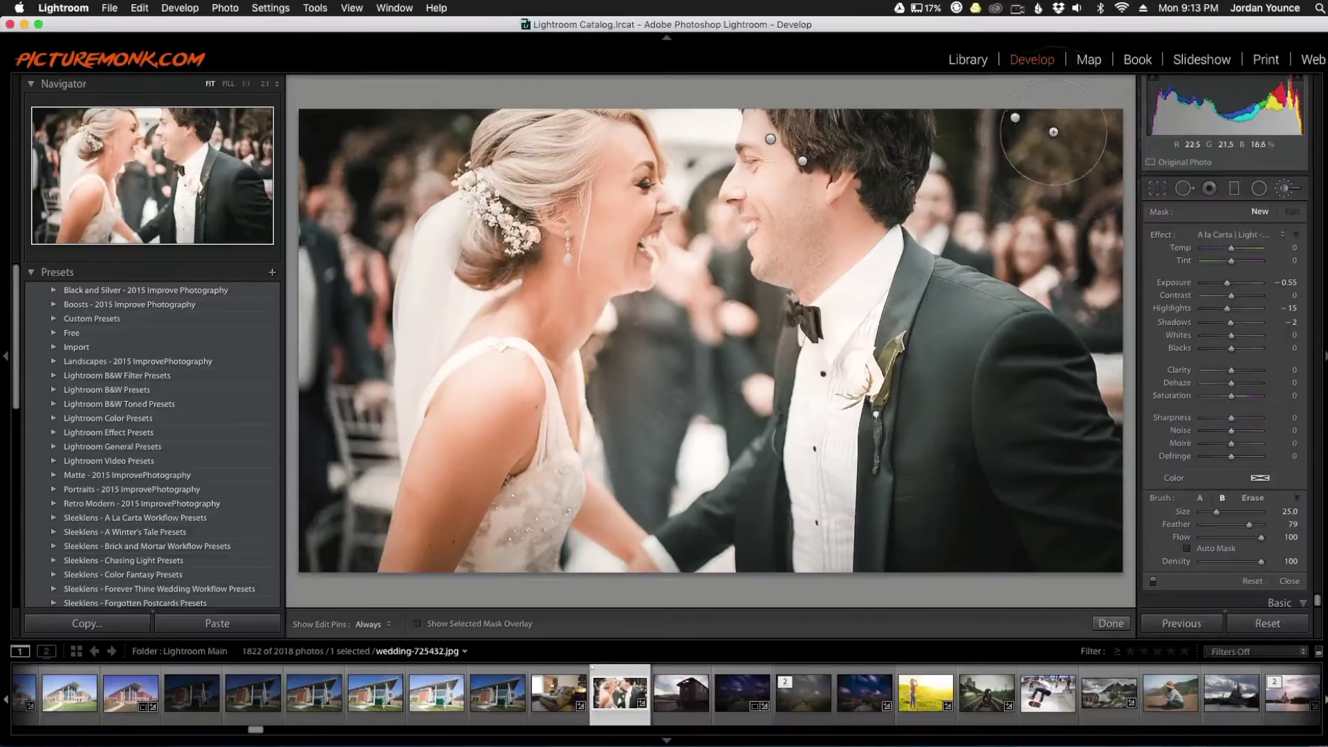
# Darken the right and left background edges, ease the exposure up slightly, and finish brushing.
pyautogui.press('h')
pyautogui.moveTo(1110, 178)
pyautogui.mouseDown()
pyautogui.moveTo(1100, 353)
pyautogui.moveTo(1016, 235)
pyautogui.moveTo(989, 103)
pyautogui.moveTo(996, 117)
pyautogui.mouseUp()
pyautogui.moveTo(415, 114)
pyautogui.mouseDown()
pyautogui.moveTo(314, 262)
pyautogui.moveTo(346, 526)
pyautogui.moveTo(366, 428)
pyautogui.mouseUp()
pyautogui.press('h')
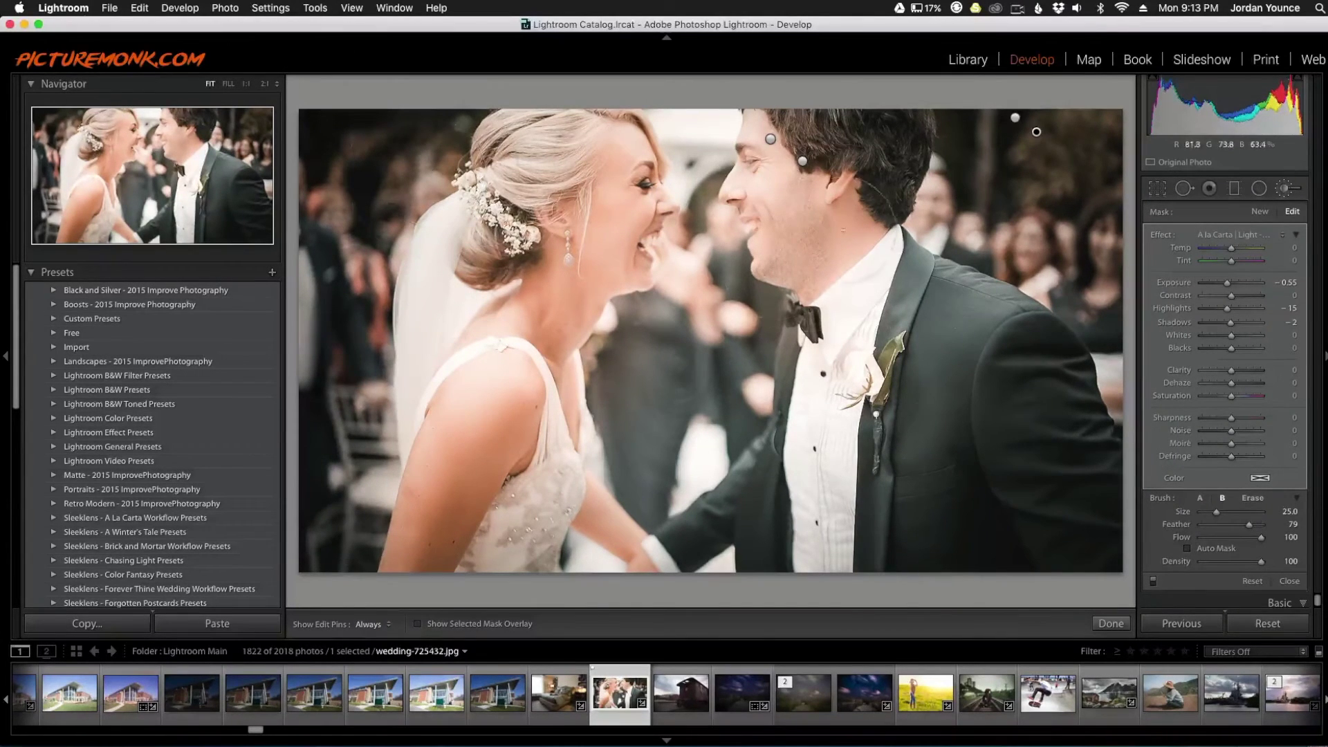
pyautogui.press('[')
pyautogui.press('[')
pyautogui.press('[')
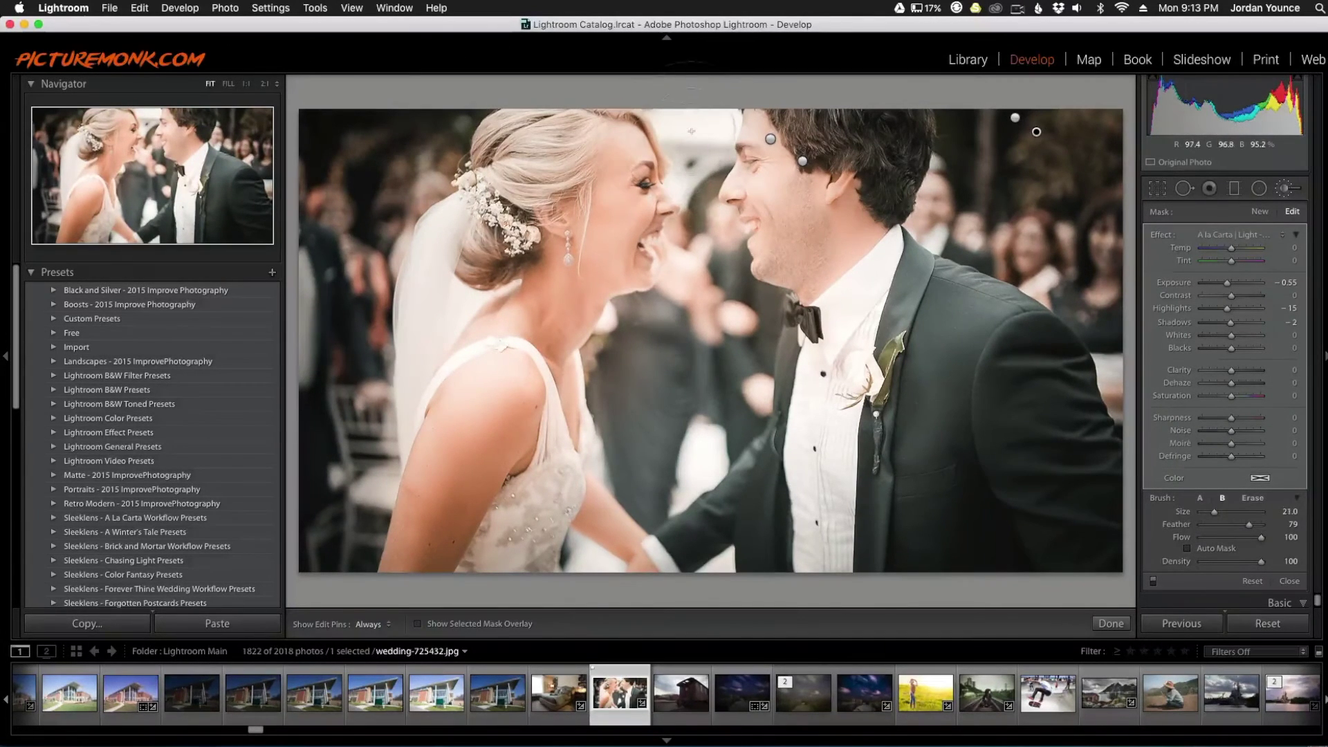
pyautogui.press('h')
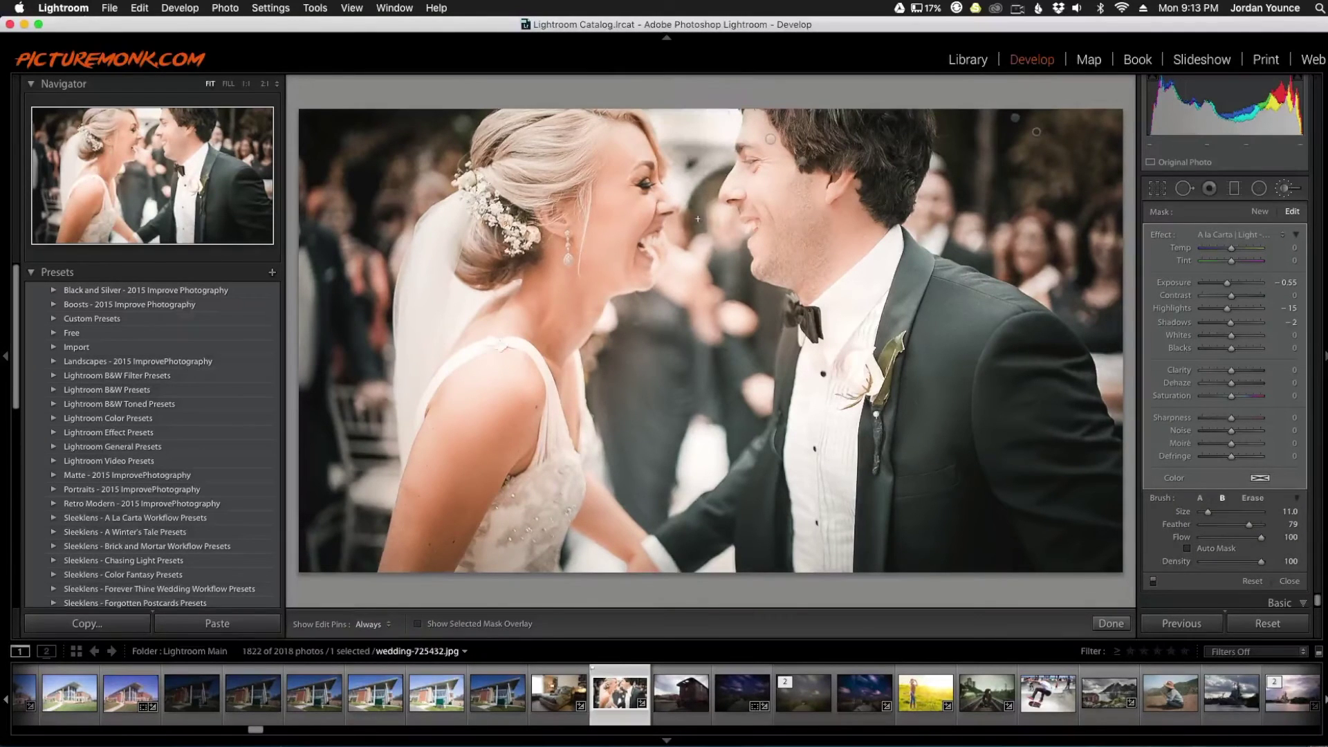
pyautogui.press('h')
pyautogui.press('h')
pyautogui.press('h')
pyautogui.press('h')
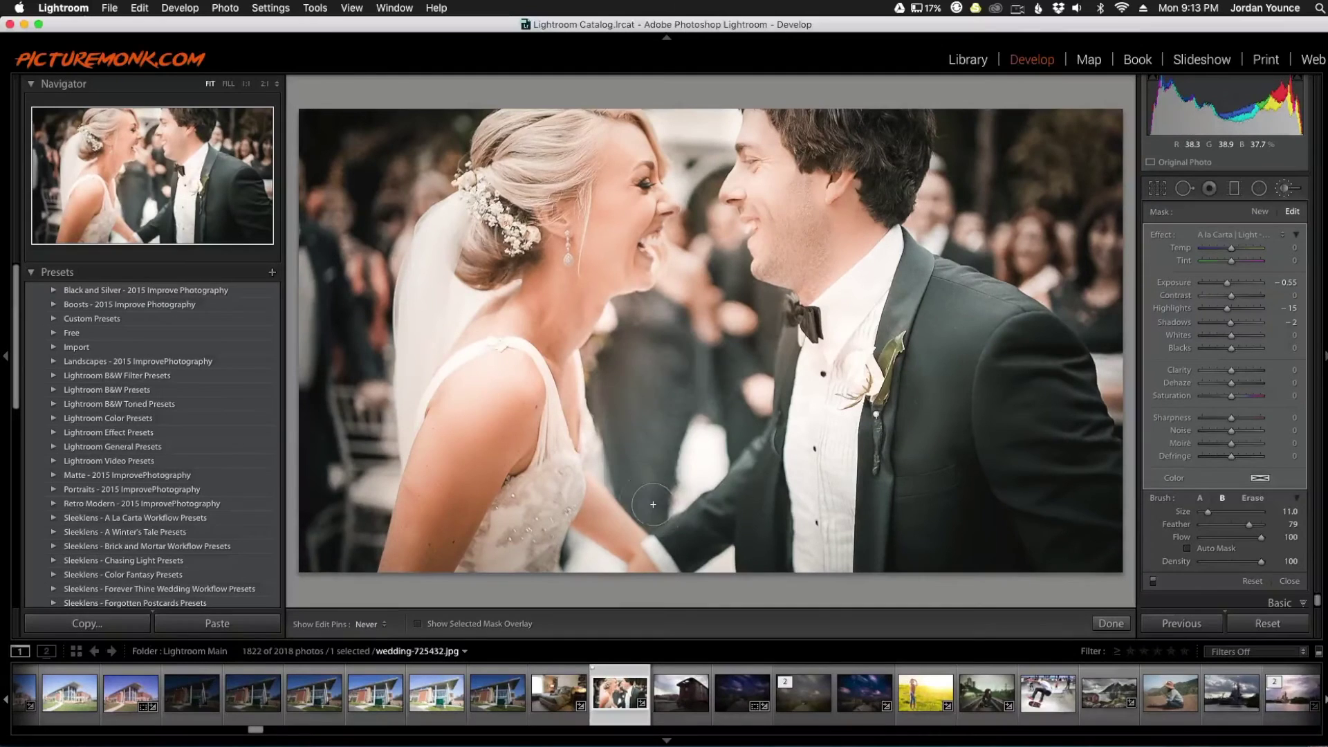
pyautogui.press('h')
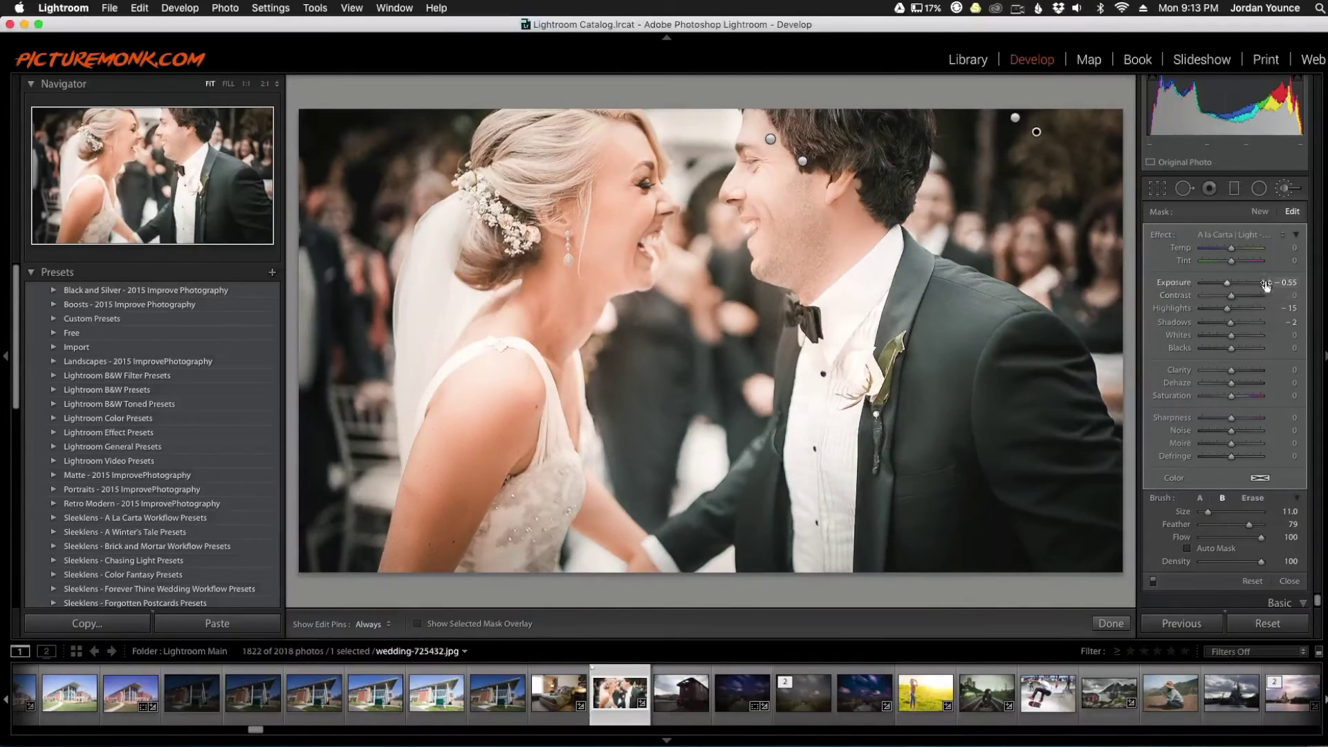
pyautogui.moveTo(1227, 283); pyautogui.dragTo(1228, 285)
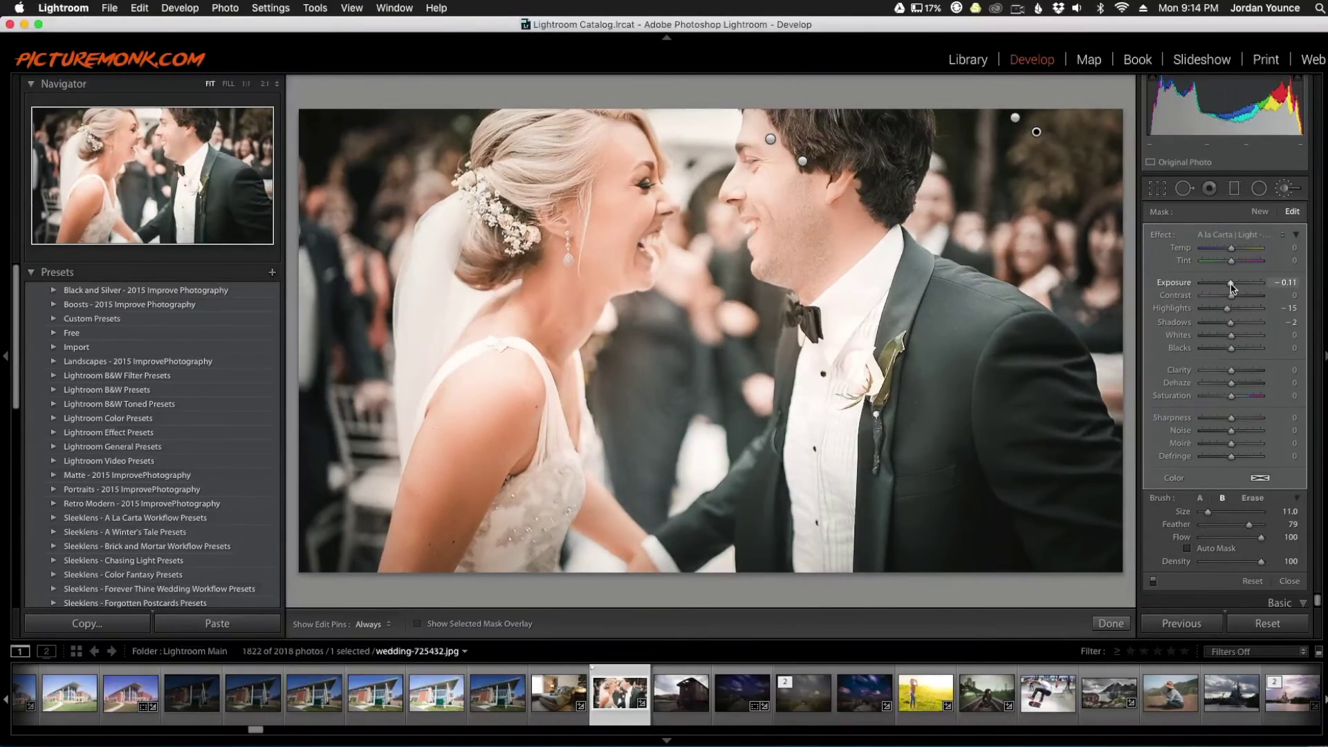
pyautogui.click(1125, 626)
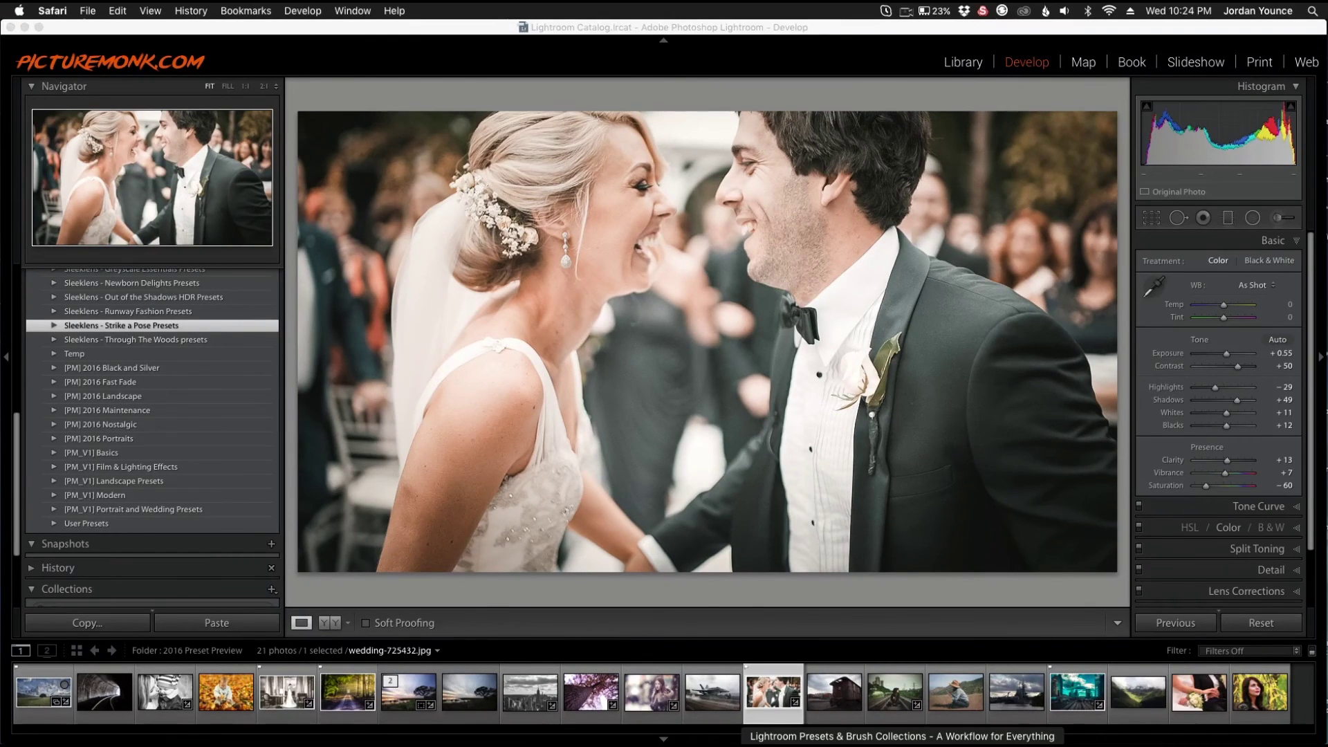
pyautogui.click(902, 744)
# Show Sleeklens.com's Lightroom Collections page, listing the $255.00 Complete LR Collection and two $79.00 workflow bundles.
pyautogui.moveTo(437, 144)
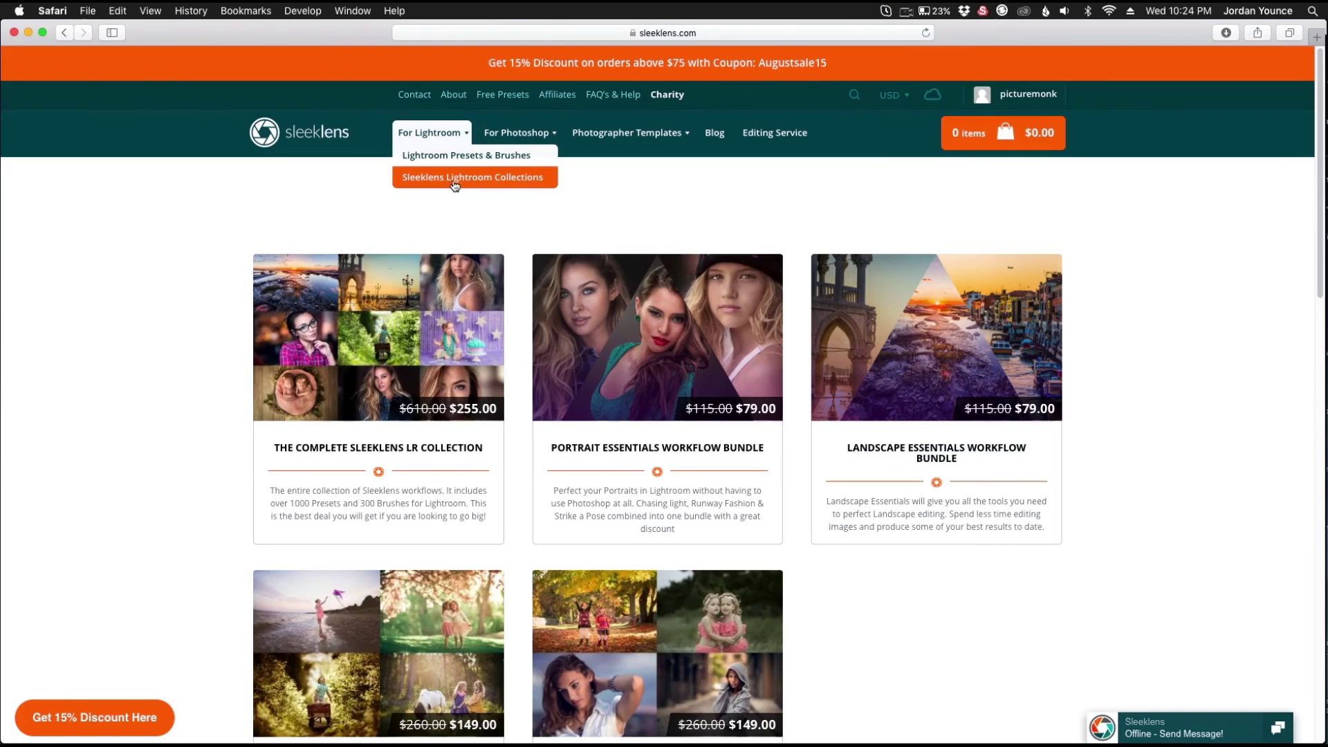